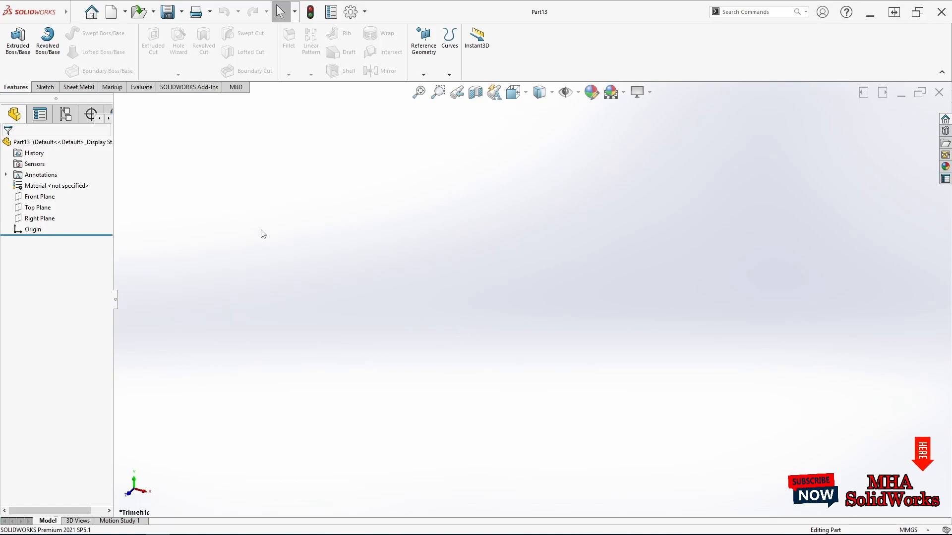
- On the Front Plane, sketch three lines from the origin: about 89 mm straight down, about 94 mm up-left, and one up-right
{"action": "left_click", "coordinate": [40, 196]}
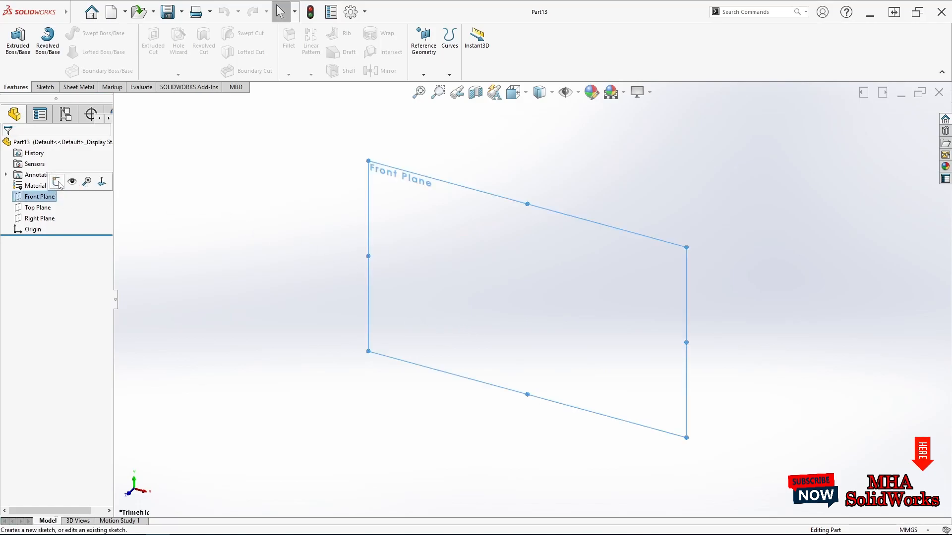
{"action": "left_click", "coordinate": [65, 181]}
{"action": "left_click", "coordinate": [249, 283]}
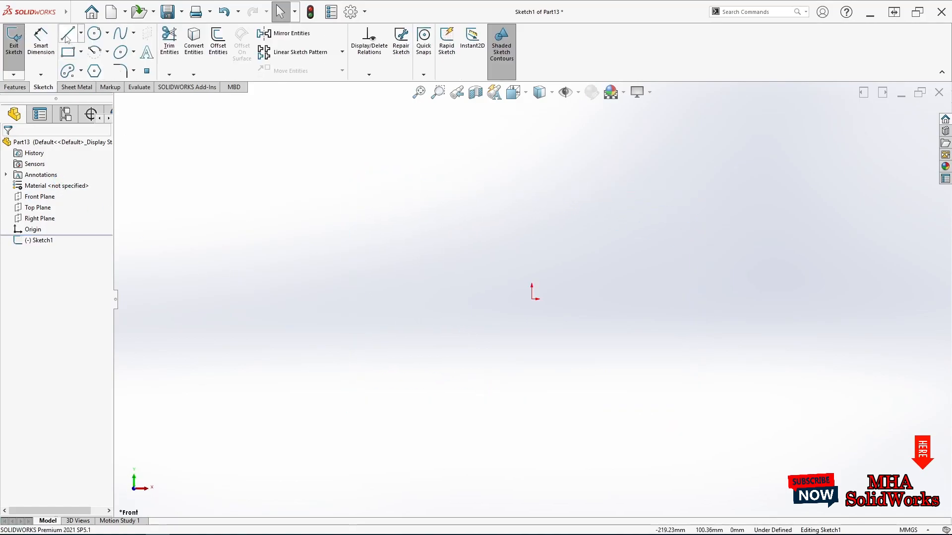
{"action": "key", "text": "l"}
{"action": "left_click_drag", "start_coordinate": [532, 299], "coordinate": [532, 468]}
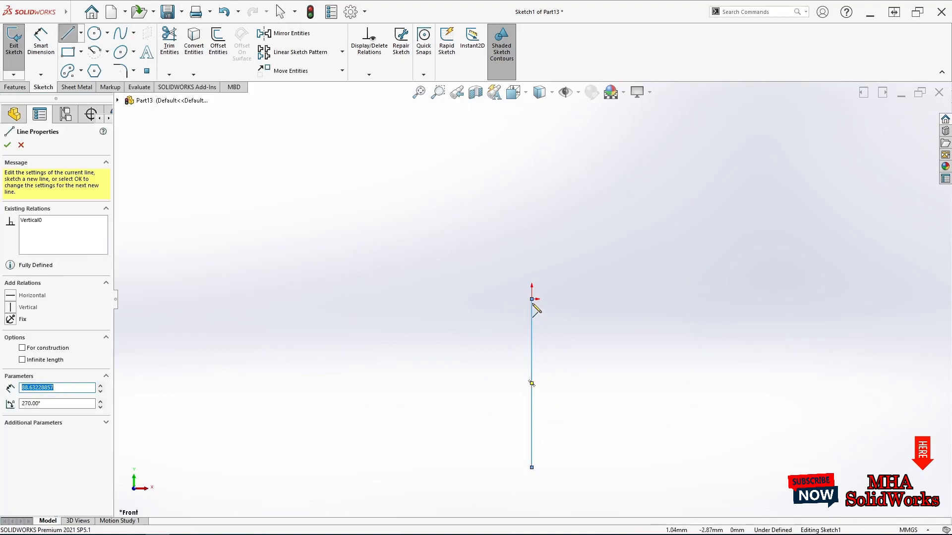
{"action": "left_click_drag", "start_coordinate": [532, 299], "coordinate": [385, 197]}
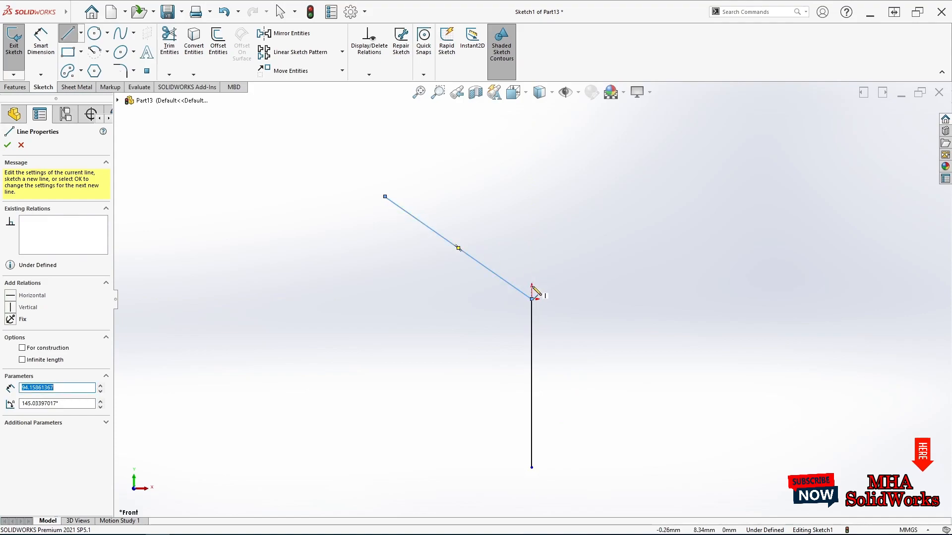
{"action": "left_click_drag", "start_coordinate": [532, 299], "coordinate": [693, 187]}
{"action": "key", "text": "Escape"}
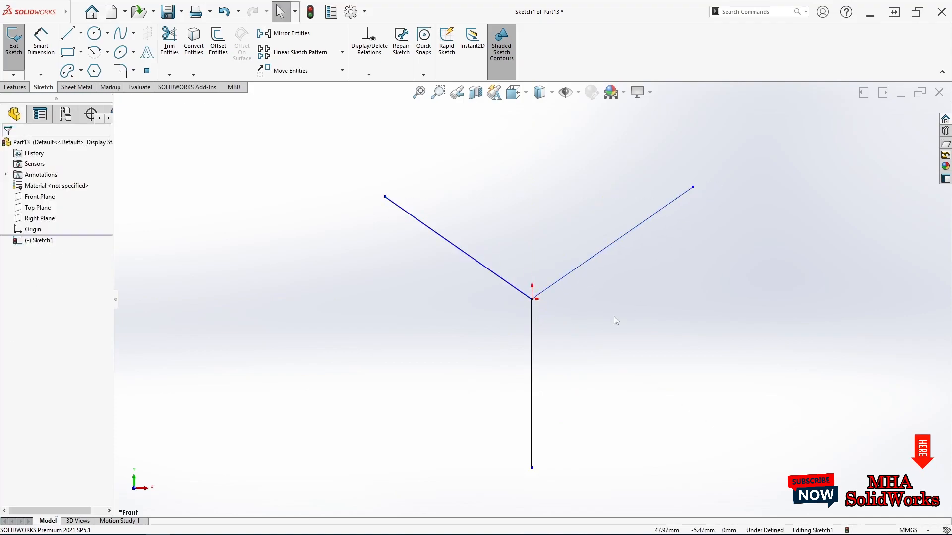
- Apply an Equal relation to the three sketch lines so they share the same length
{"action": "left_click", "coordinate": [533, 360]}
{"action": "left_click", "coordinate": [512, 288], "text": "ctrl"}
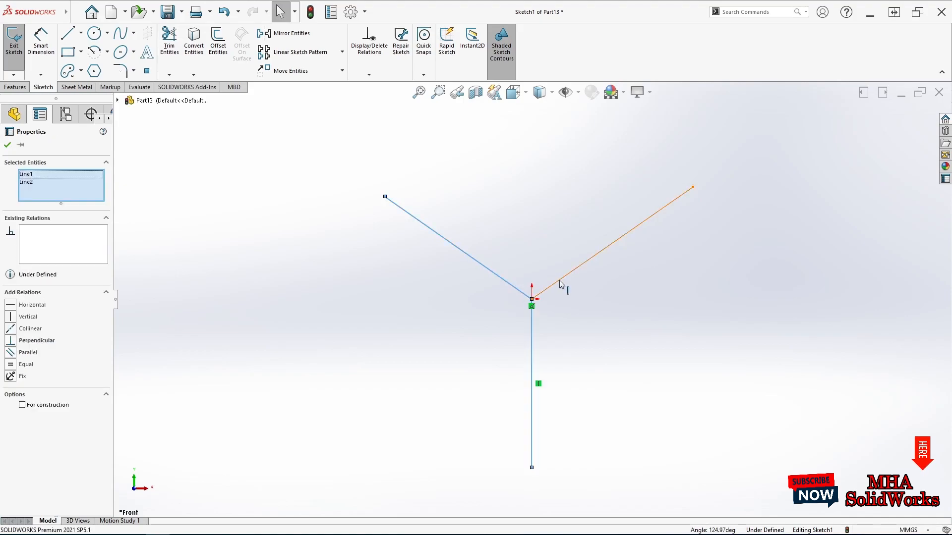
{"action": "left_click", "coordinate": [563, 281], "text": "ctrl"}
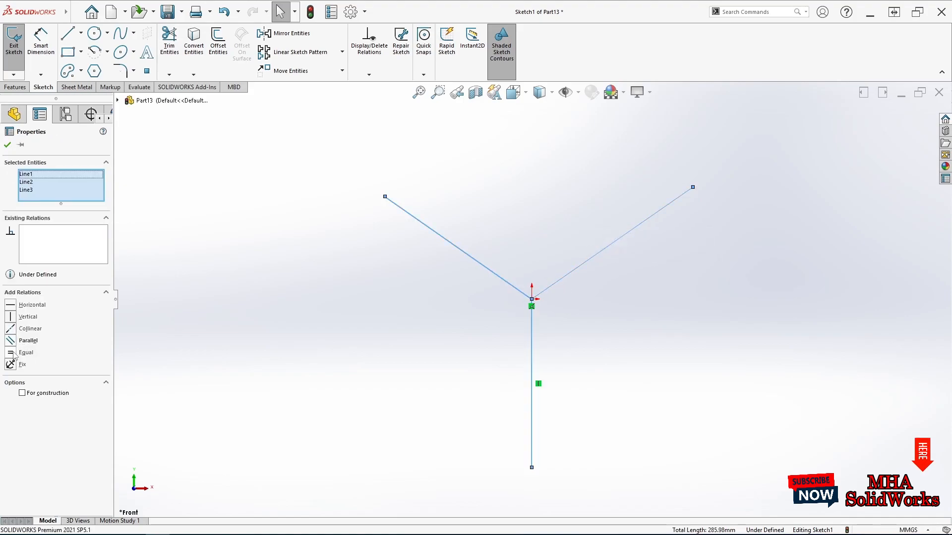
{"action": "left_click", "coordinate": [7, 144]}
- Dimension the vertical sketch line's length as 300 mm
{"action": "left_click", "coordinate": [41, 41]}
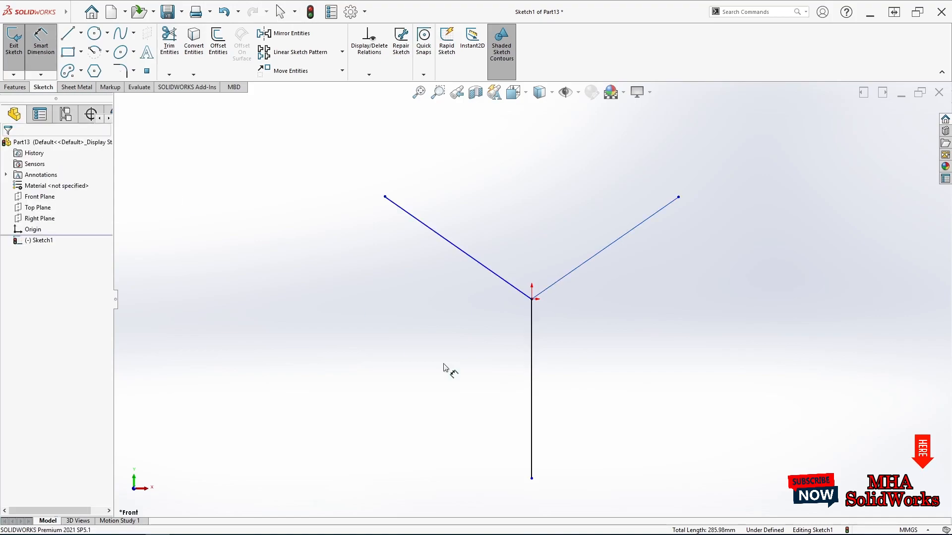
{"action": "left_click", "coordinate": [531, 412]}
{"action": "left_click", "coordinate": [490, 409]}
{"action": "type", "text": "300"}
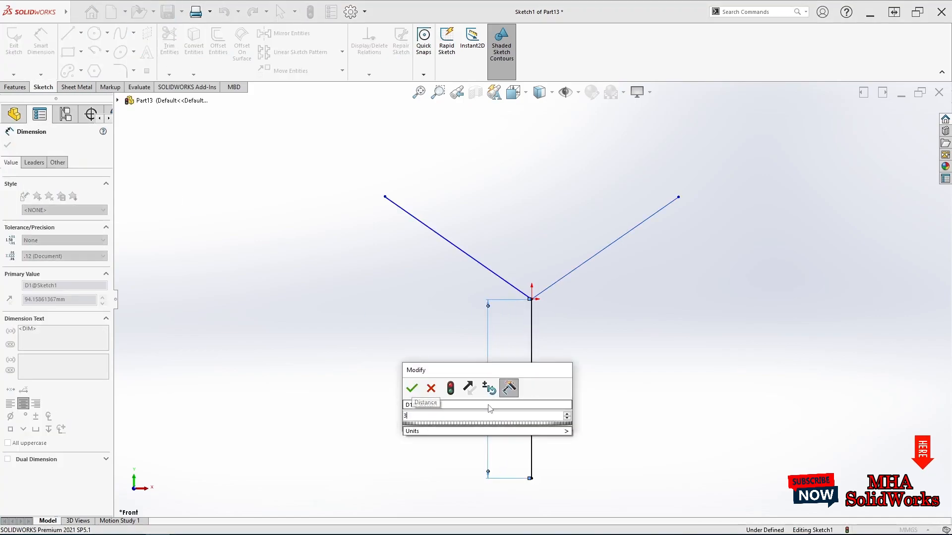
{"action": "key", "text": "Return"}
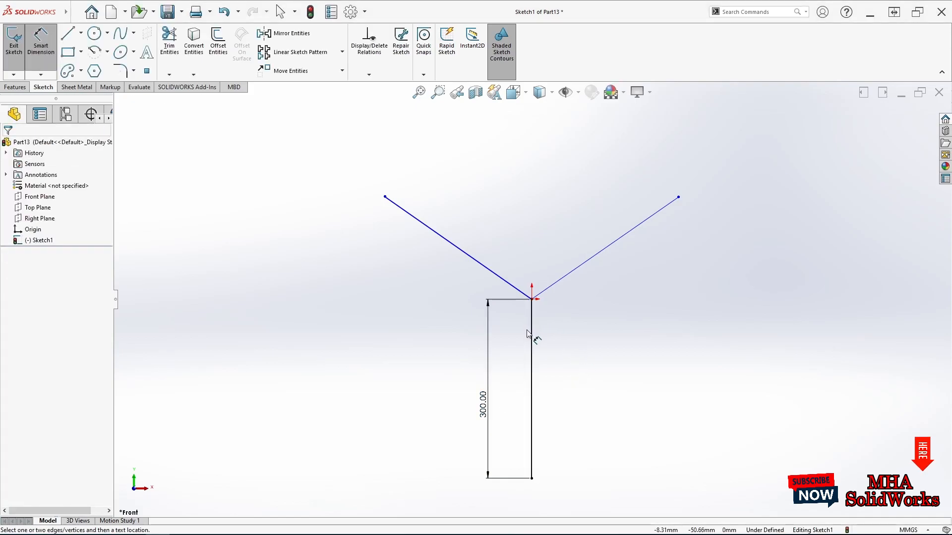
- Dimension the angle between the vertical line and the upper-left line as 120°
{"action": "left_click", "coordinate": [526, 325]}
{"action": "left_click", "coordinate": [501, 278]}
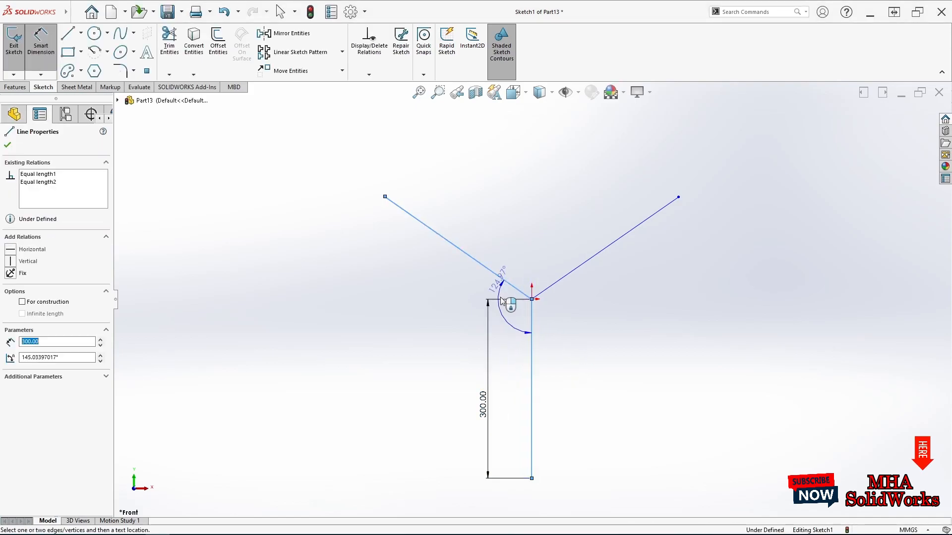
{"action": "left_click", "coordinate": [473, 311]}
{"action": "type", "text": "120"}
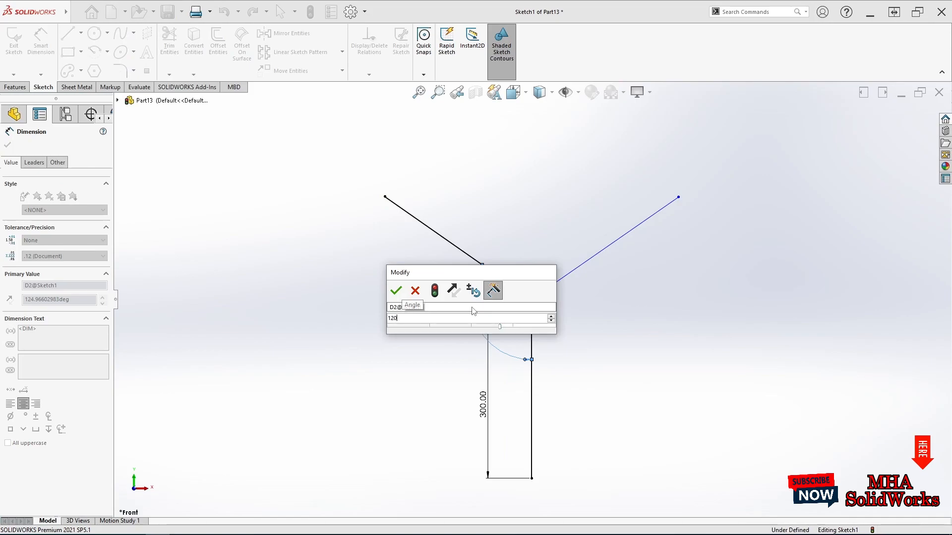
{"action": "key", "text": "Return"}
- Dimension the angle between the two upper lines as 90° and finish the sketch
{"action": "left_click", "coordinate": [507, 285]}
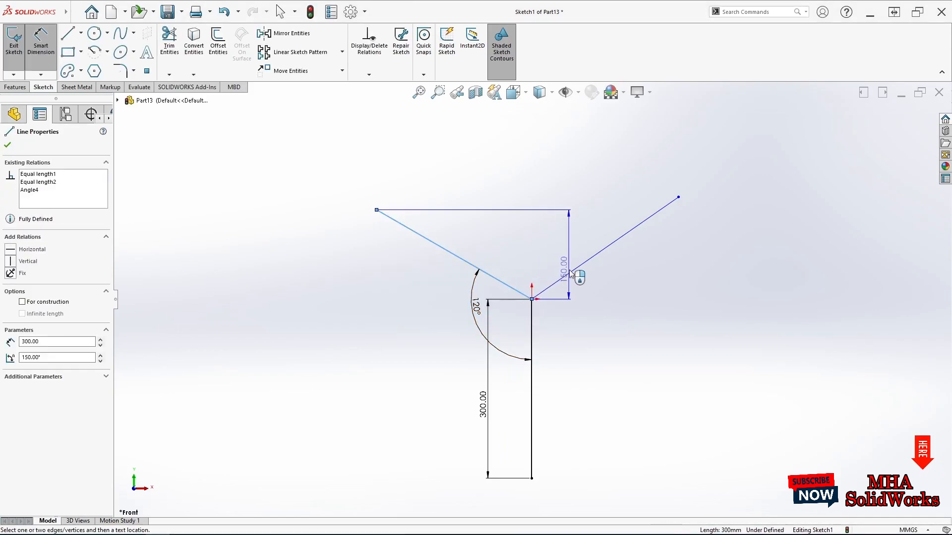
{"action": "left_click", "coordinate": [570, 273]}
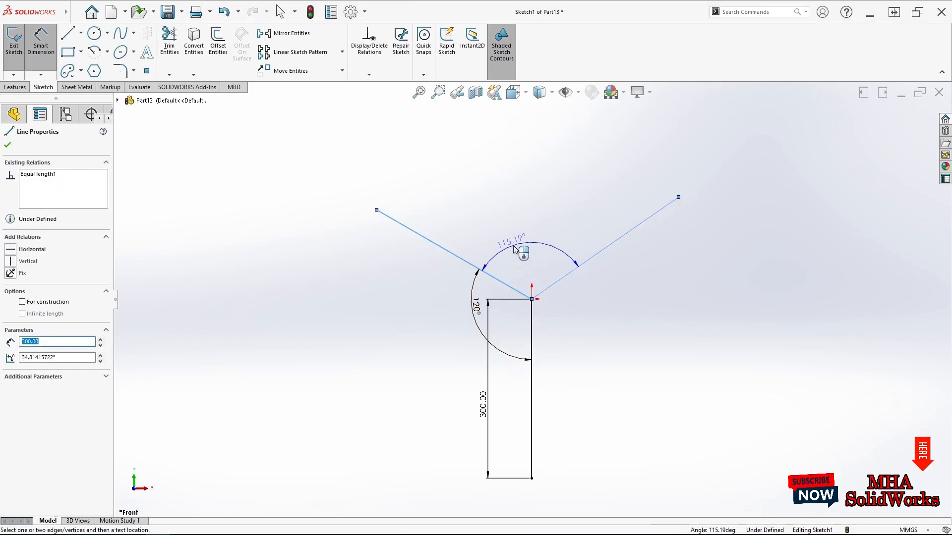
{"action": "left_click", "coordinate": [516, 249]}
{"action": "type", "text": "90"}
{"action": "key", "text": "Return"}
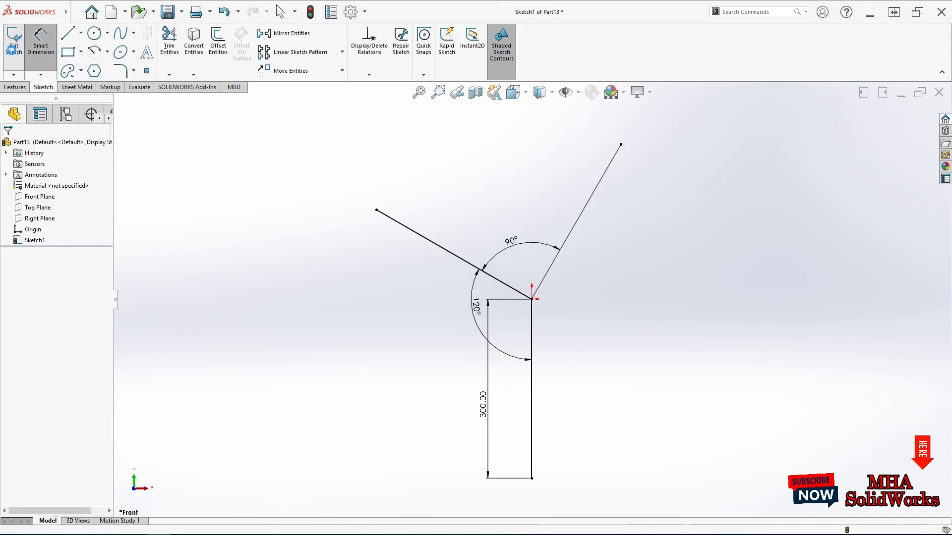
{"action": "left_click", "coordinate": [11, 50]}
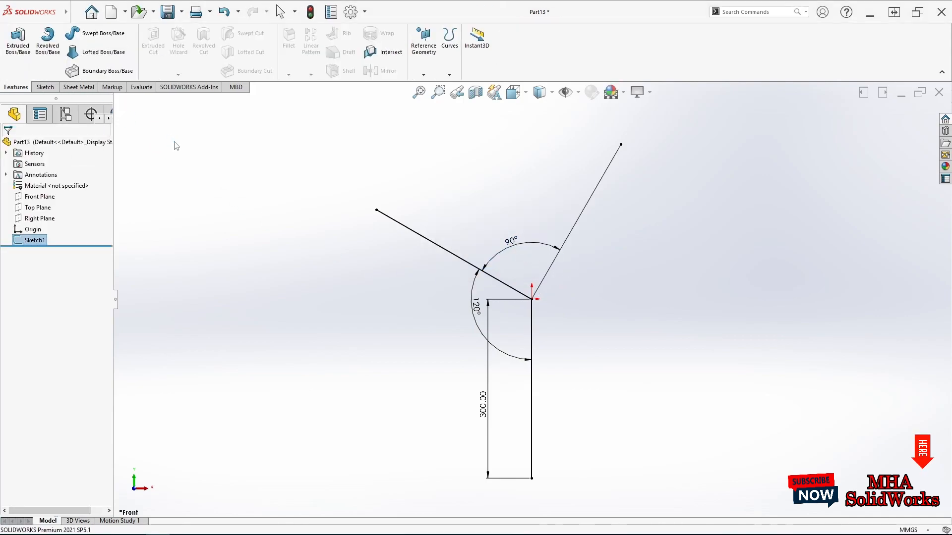
- Make the Weldments commands available in the command area and display them
{"action": "right_click", "coordinate": [232, 88]}
{"action": "mouse_move", "coordinate": [266, 119]}
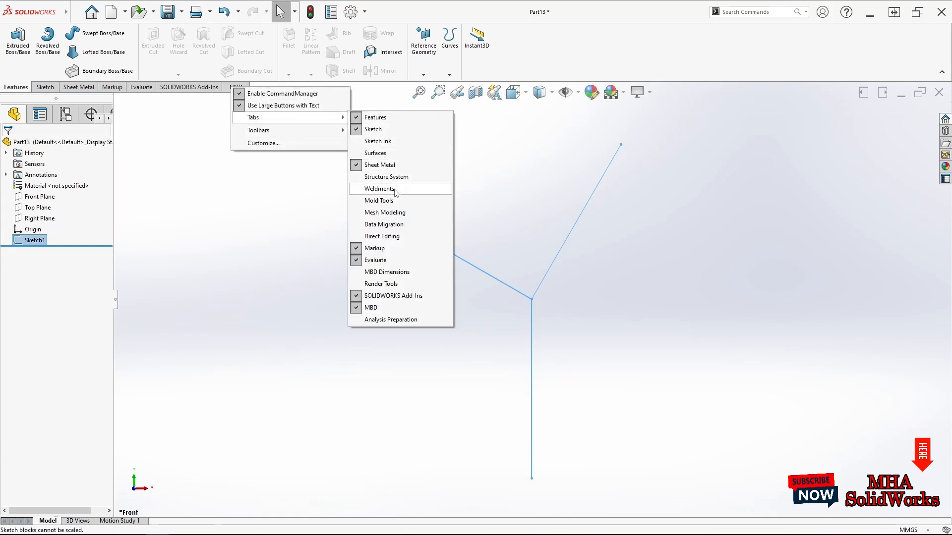
{"action": "left_click", "coordinate": [379, 189]}
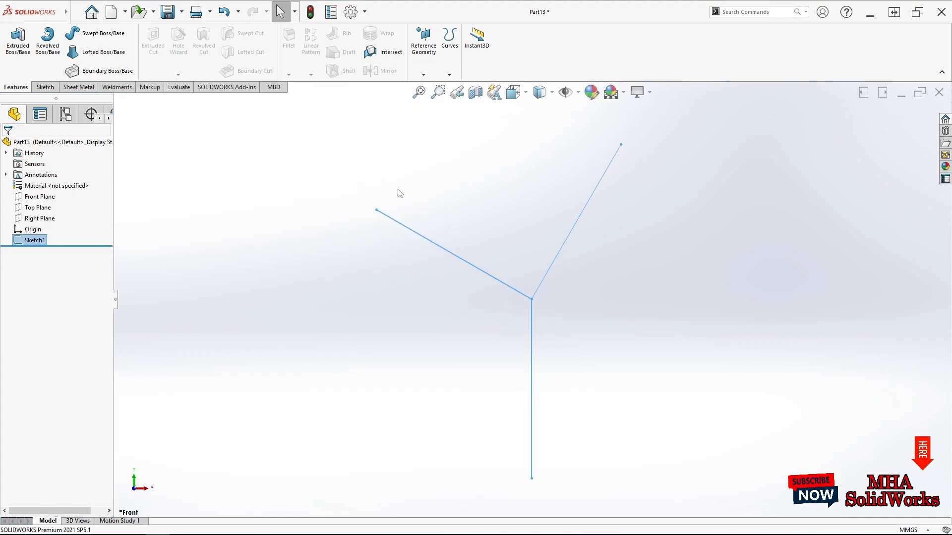
{"action": "left_click", "coordinate": [119, 88]}
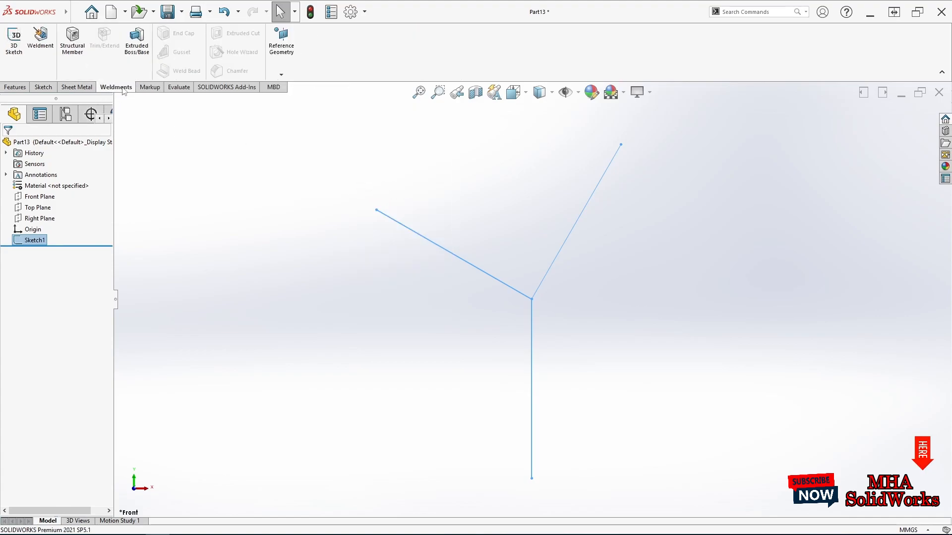
- Start a Structural Member with the iso standard, pipe type and size 21.3 x 2.3
{"action": "left_click", "coordinate": [73, 40]}
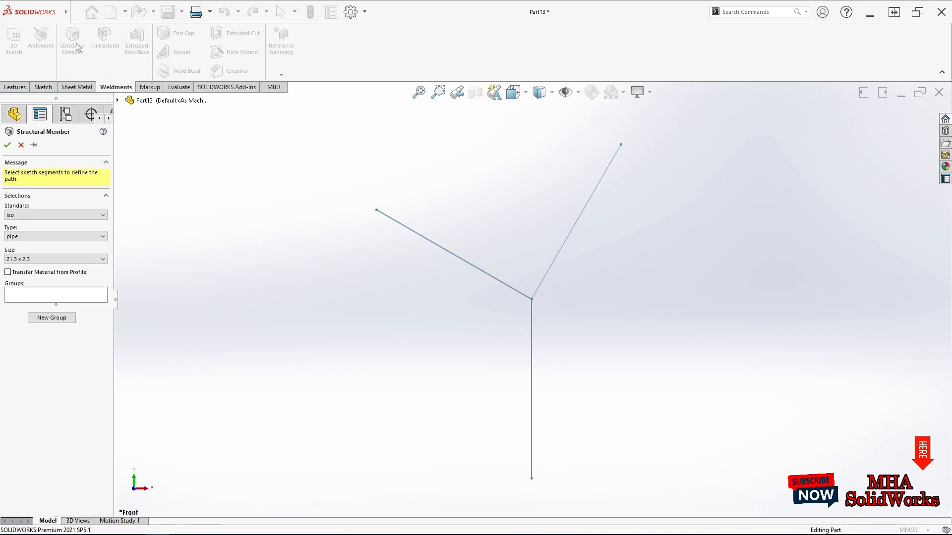
{"action": "left_click", "coordinate": [50, 216]}
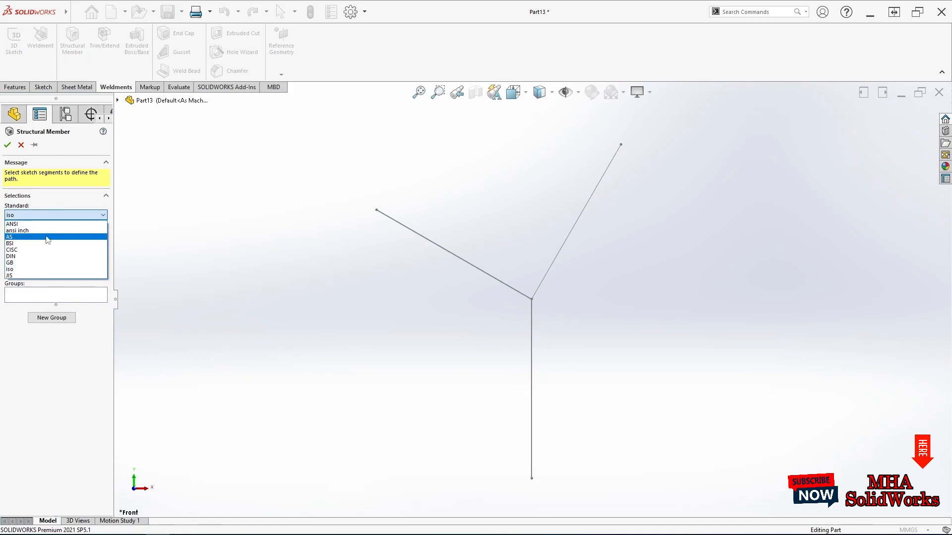
{"action": "left_click", "coordinate": [40, 269]}
{"action": "left_click", "coordinate": [51, 236]}
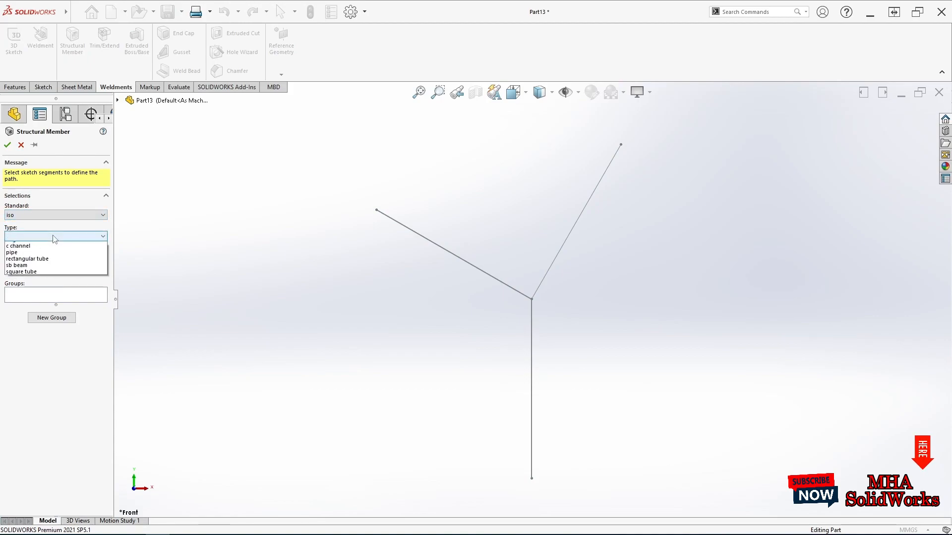
{"action": "left_click", "coordinate": [50, 258]}
{"action": "left_click", "coordinate": [49, 260]}
{"action": "left_click", "coordinate": [50, 270]}
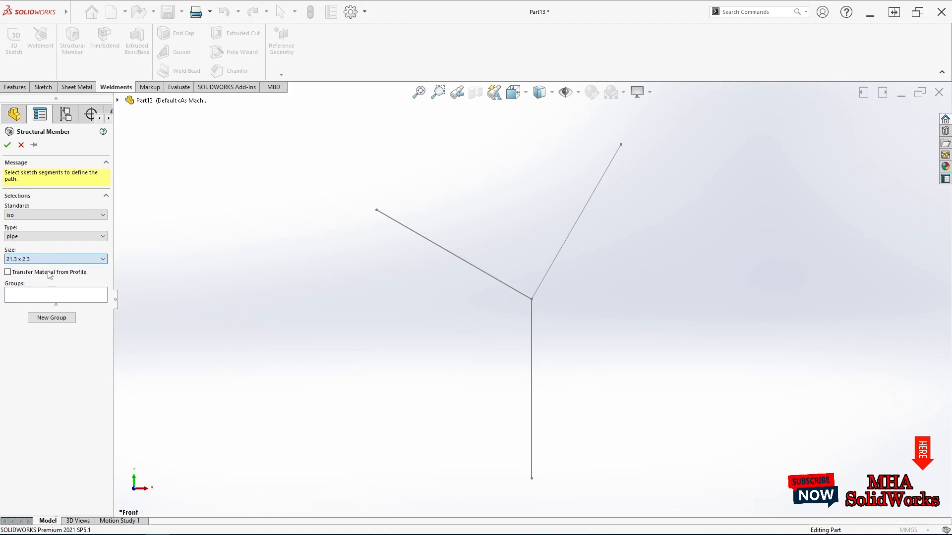
- Assign the upper-left and upper-right sketch lines to the structural member's first group
{"action": "left_click", "coordinate": [62, 300]}
{"action": "left_click", "coordinate": [476, 267]}
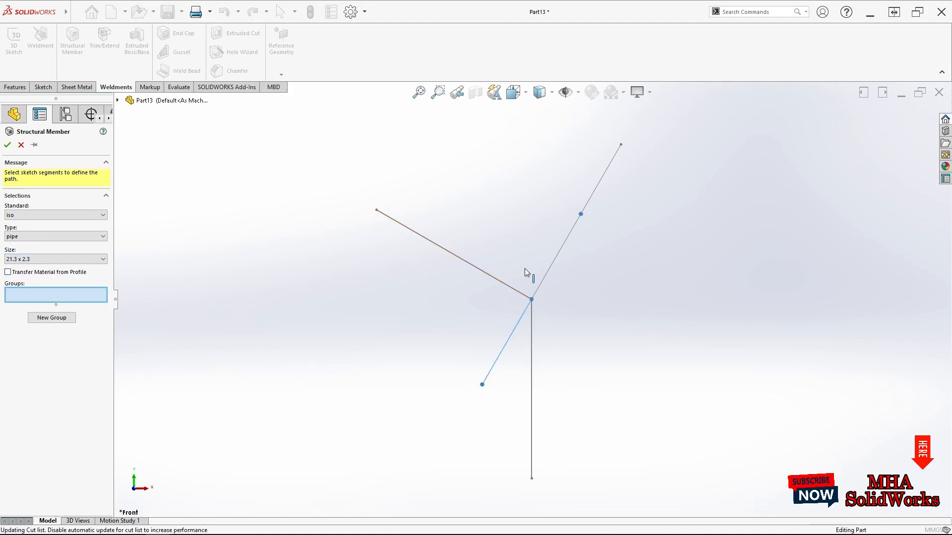
{"action": "left_click", "coordinate": [546, 274]}
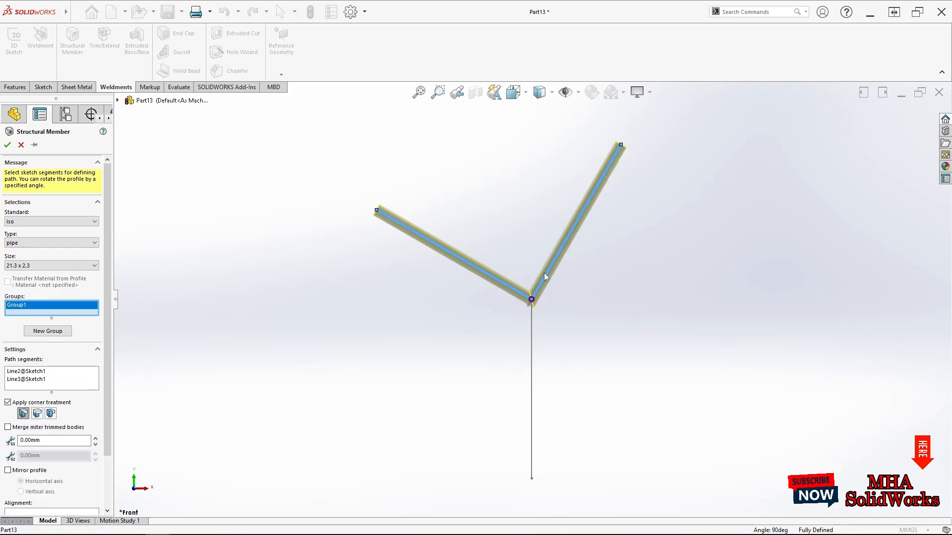
- Add a second group containing the vertical line and create the structural member
{"action": "left_click", "coordinate": [51, 333]}
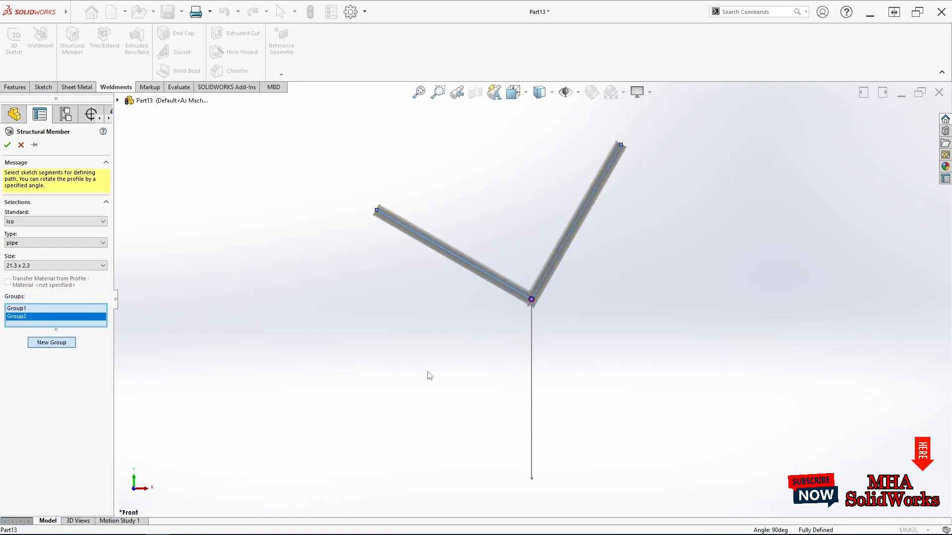
{"action": "left_click", "coordinate": [532, 366]}
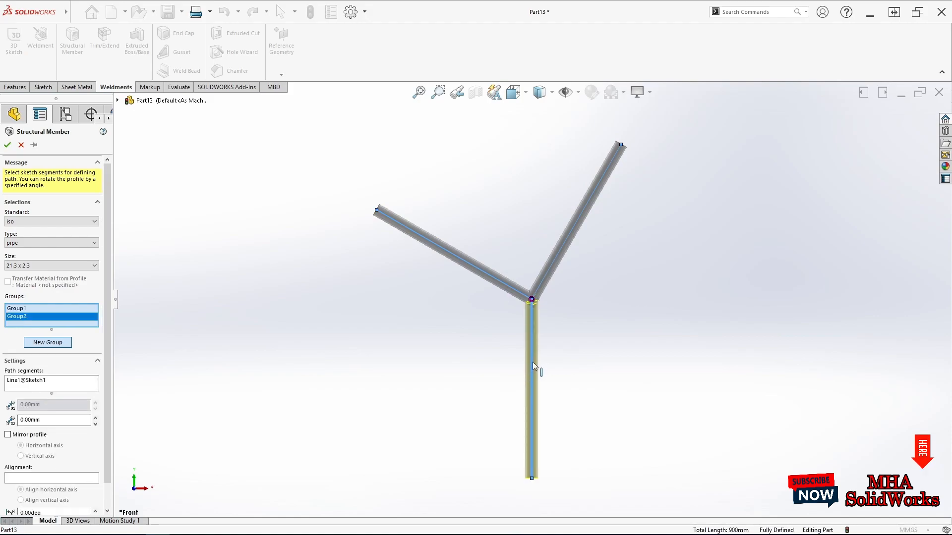
{"action": "left_click", "coordinate": [7, 145]}
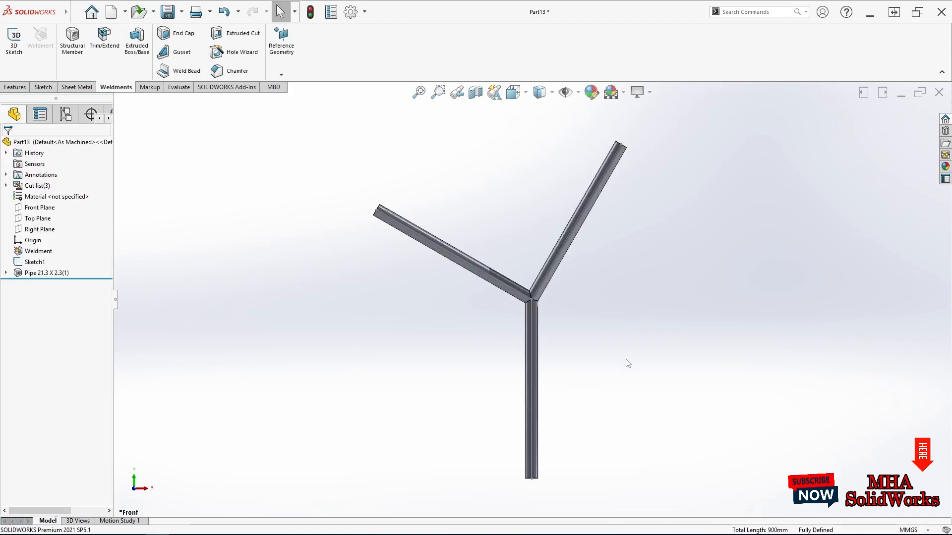
- Open the pipe structural member's profile sketch for editing
{"action": "left_click", "coordinate": [6, 273]}
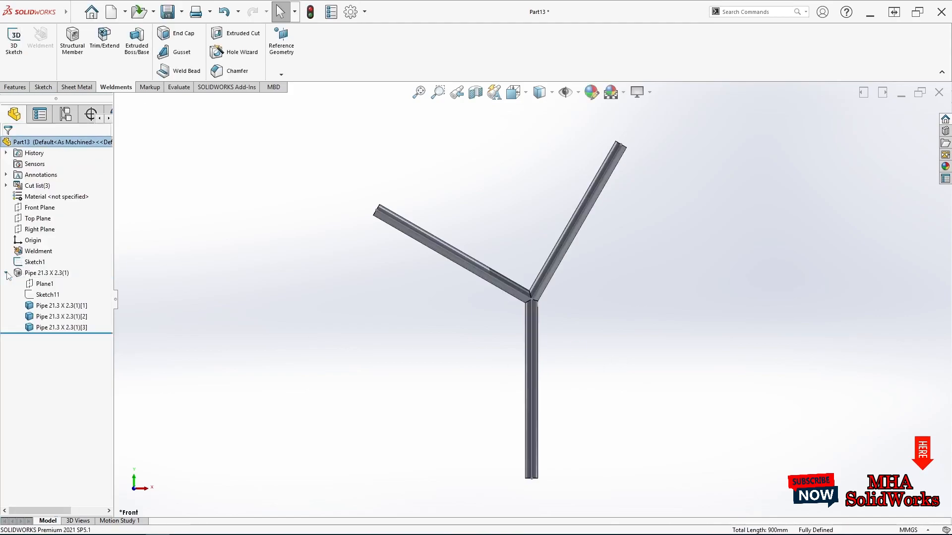
{"action": "left_click", "coordinate": [44, 295]}
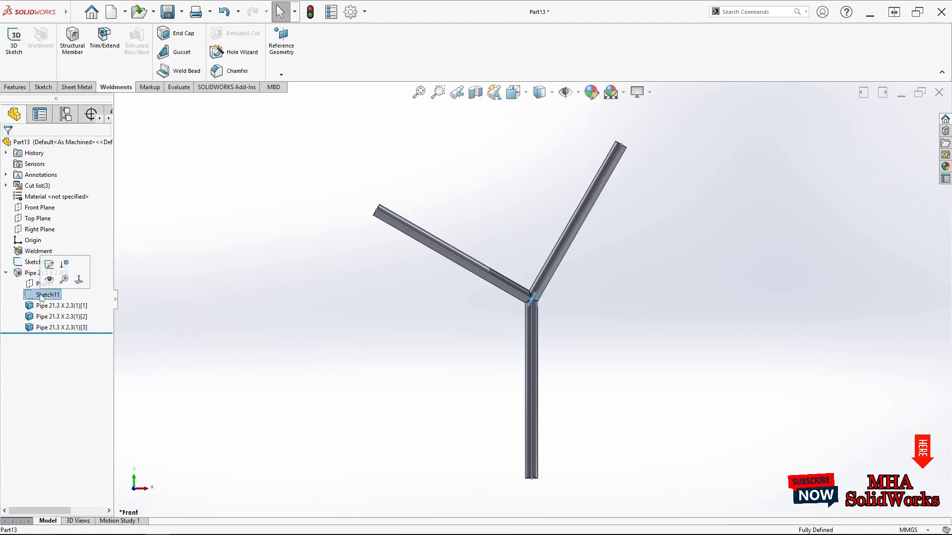
{"action": "left_click", "coordinate": [50, 266]}
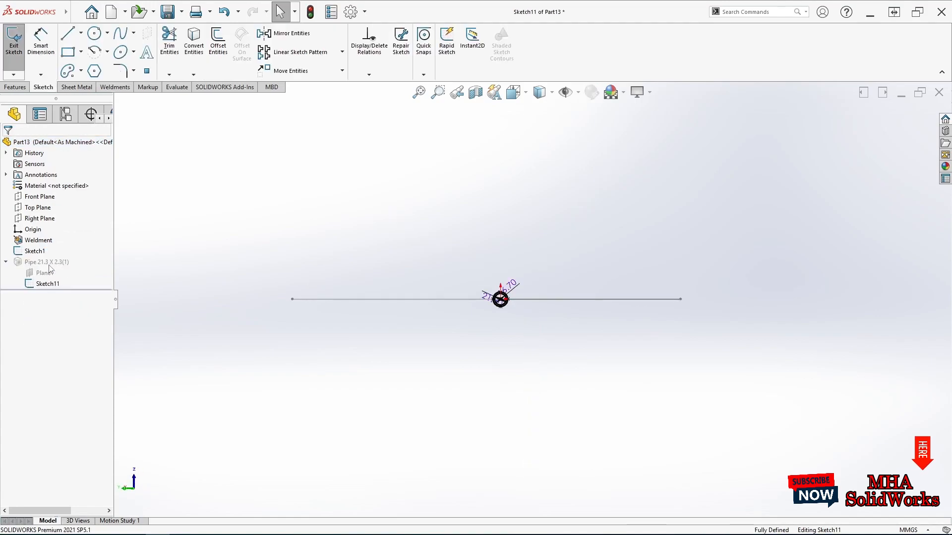
{"action": "scroll", "coordinate": [501, 302], "scroll_direction": "down", "scroll_amount": 5}
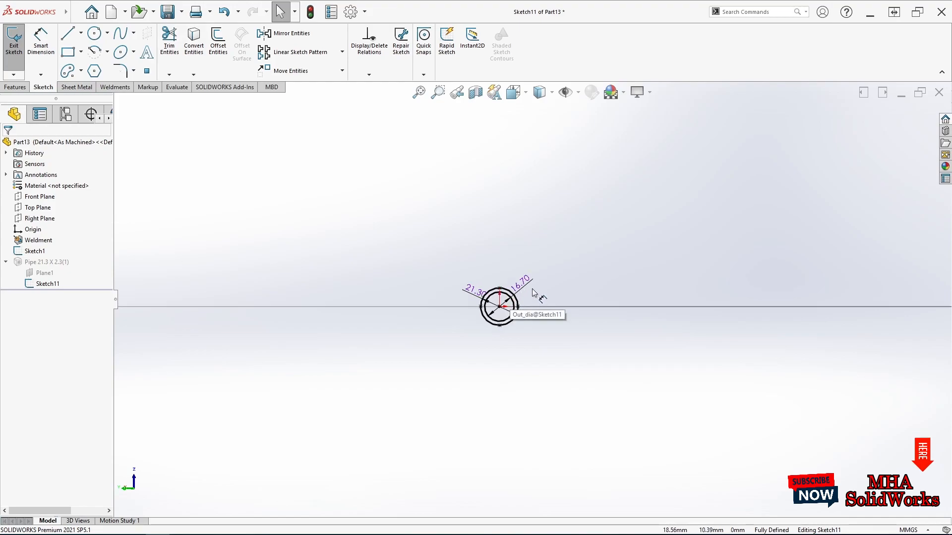
- Remove the profile's inner diameter dimension and set the outer circle's diameter to 200 mm
{"action": "double_click", "coordinate": [475, 291]}
{"action": "type", "text": "200"}
{"action": "key", "text": "Return"}
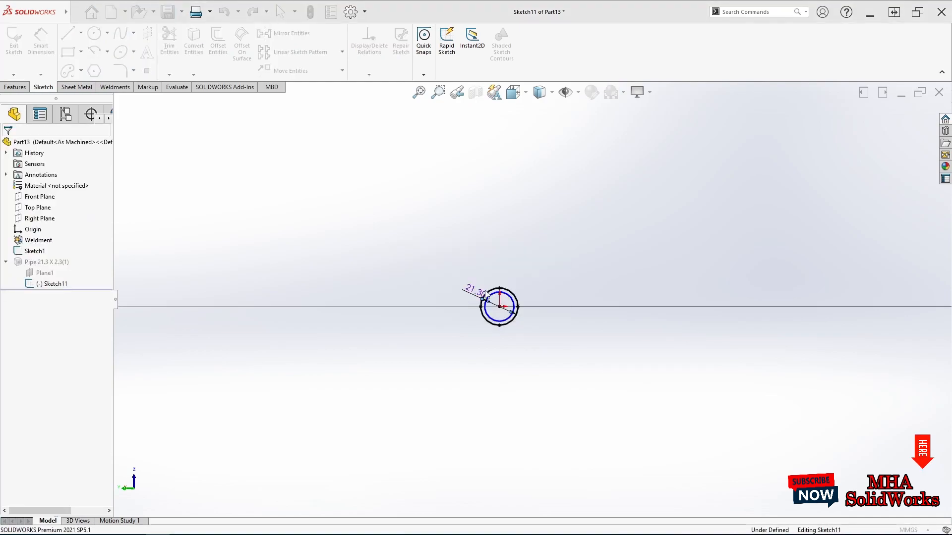
{"action": "left_click", "coordinate": [686, 194]}
- Dimension the wall thickness between the profile's inner and outer circles as 1 mm and exit the profile sketch
{"action": "left_click", "coordinate": [41, 40]}
{"action": "left_click", "coordinate": [512, 297]}
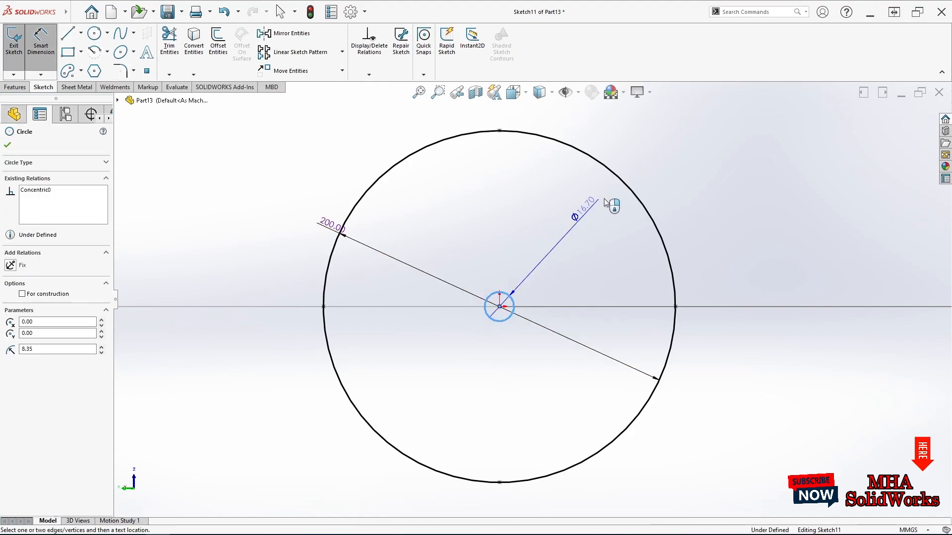
{"action": "left_click", "coordinate": [625, 186]}
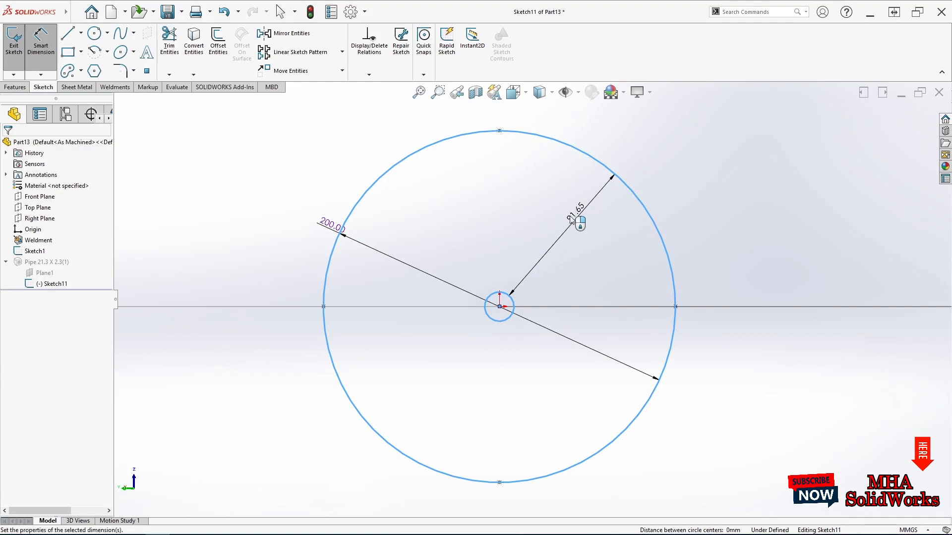
{"action": "left_click", "coordinate": [574, 221]}
{"action": "type", "text": "1"}
{"action": "key", "text": "Return"}
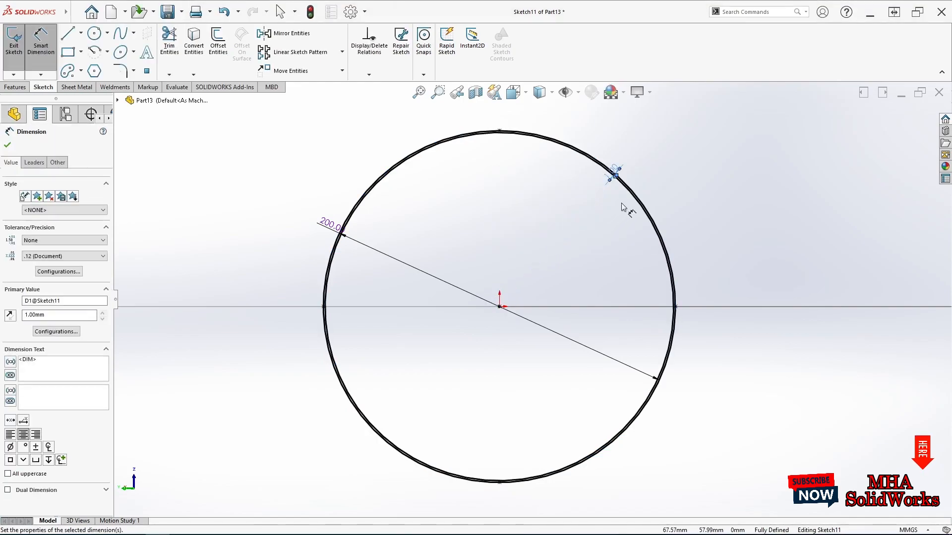
{"action": "left_click", "coordinate": [622, 208]}
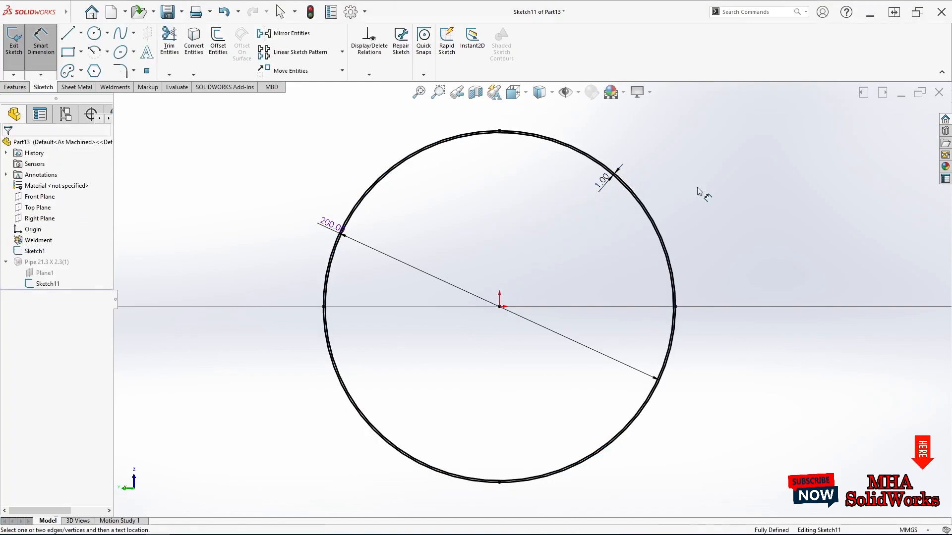
{"action": "left_click", "coordinate": [8, 59]}
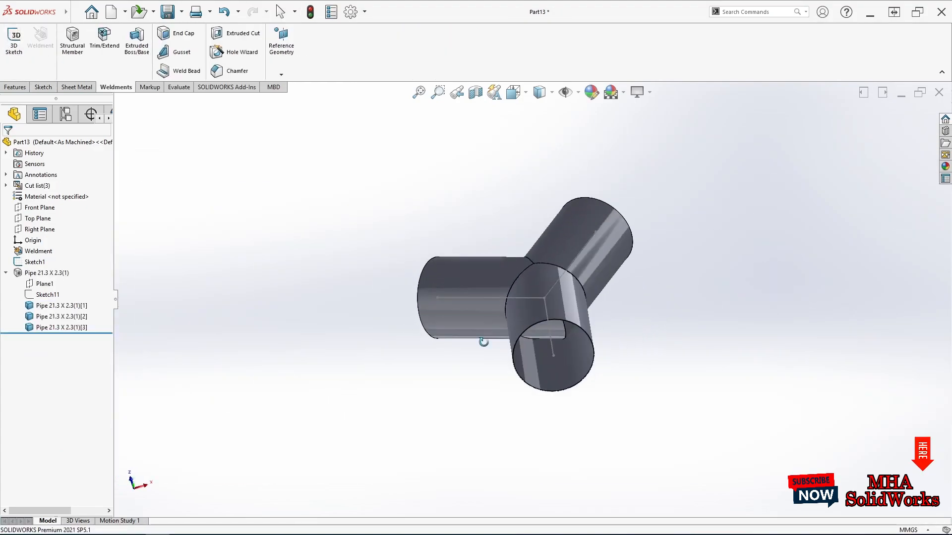
- Hide the Y-shaped layout sketch, Sketch1, inside the pipes
{"action": "middle_click_drag", "start_coordinate": [483, 342], "coordinate": [602, 360]}
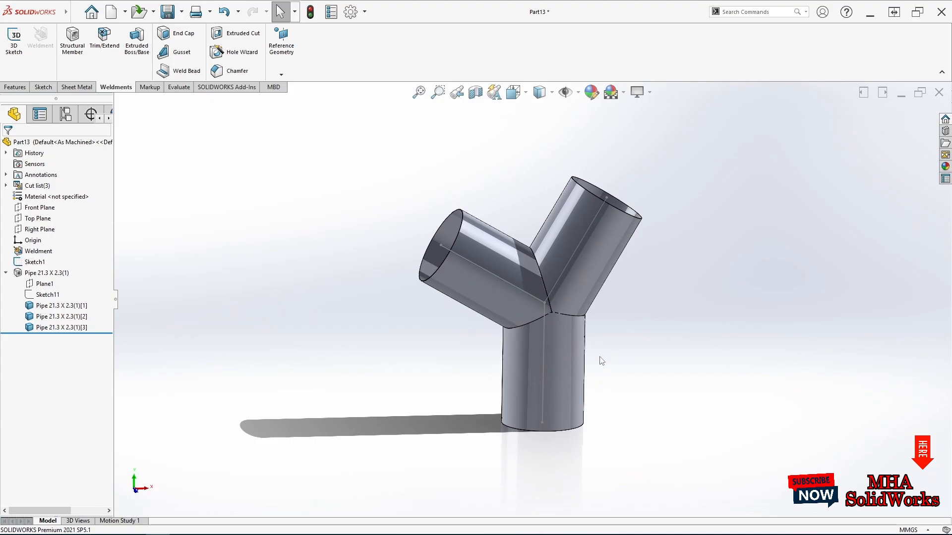
{"action": "left_click", "coordinate": [34, 262]}
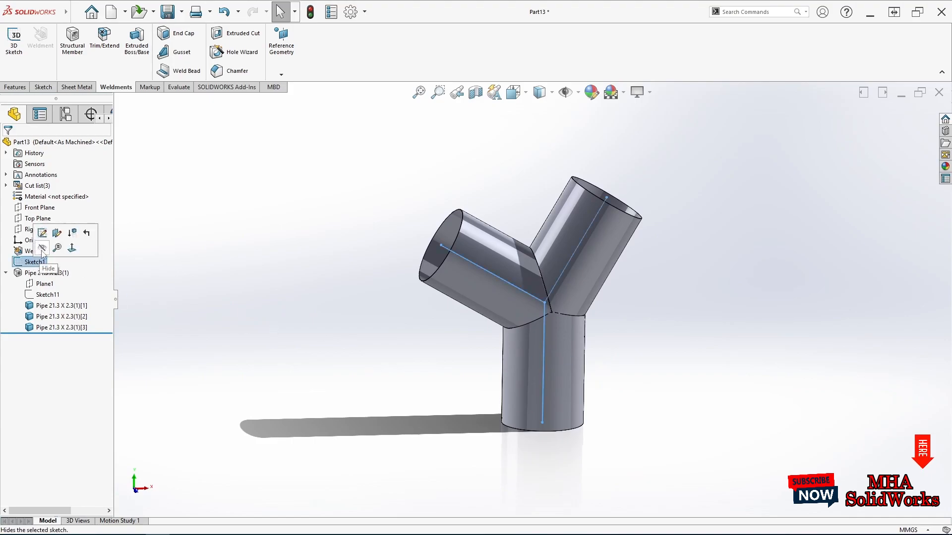
{"action": "left_click", "coordinate": [43, 249]}
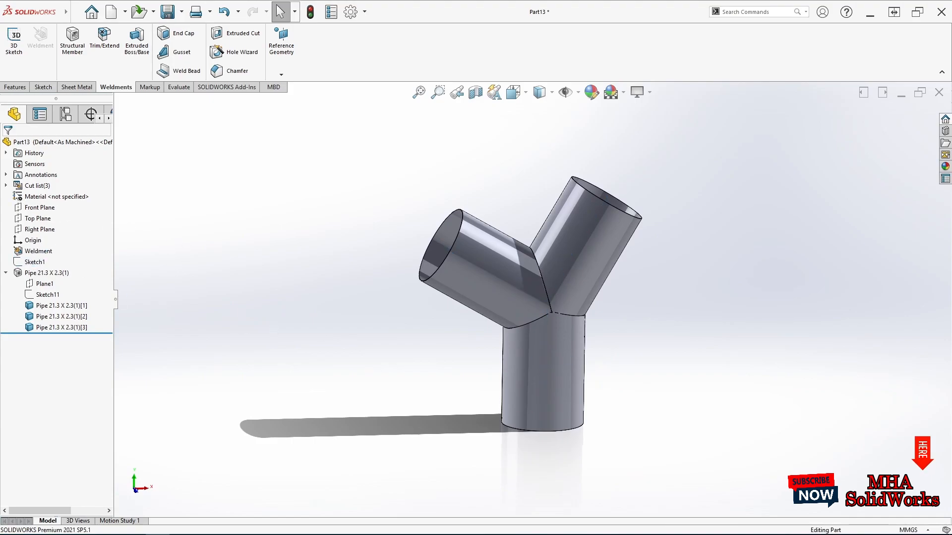
- Expand the cut list and highlight each pipe item to see which bodies it groups
{"action": "left_click", "coordinate": [6, 185]}
{"action": "left_click", "coordinate": [49, 199]}
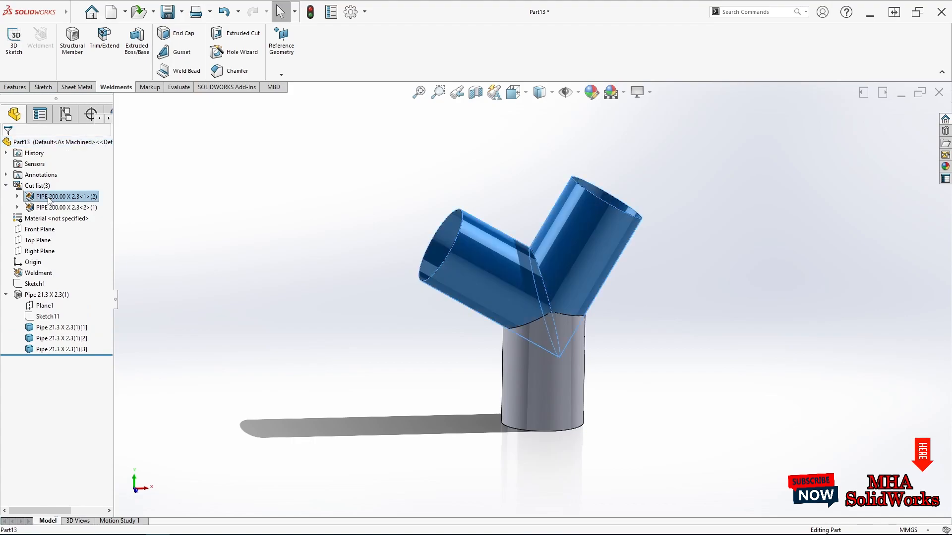
{"action": "left_click", "coordinate": [50, 208]}
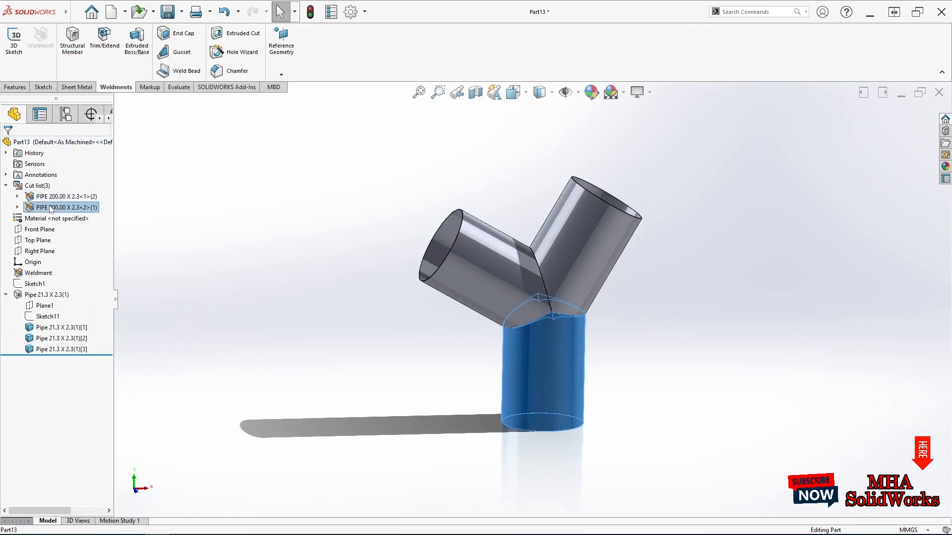
{"action": "left_click", "coordinate": [256, 294]}
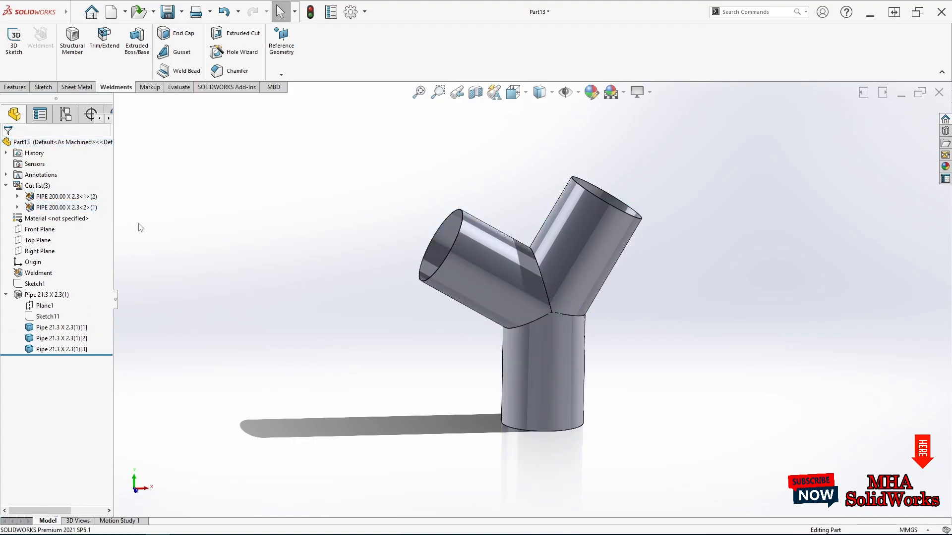
- Examine the inside of the pipe junction with a section view through the Front Plane, and turn the section off
{"action": "left_click", "coordinate": [44, 229]}
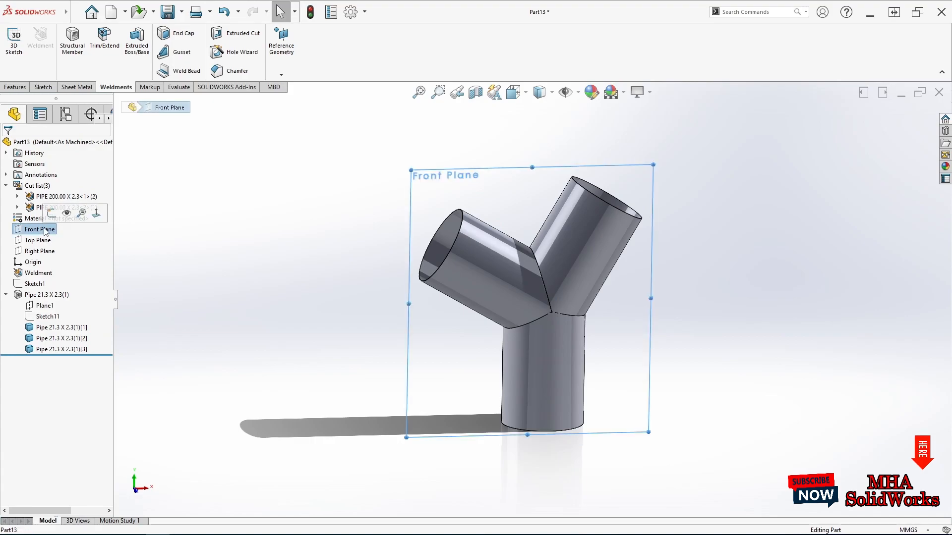
{"action": "left_click", "coordinate": [475, 94]}
{"action": "left_click", "coordinate": [8, 144]}
{"action": "middle_click_drag", "start_coordinate": [197, 278], "coordinate": [597, 251]}
{"action": "left_click", "coordinate": [544, 358]}
{"action": "middle_click_drag", "start_coordinate": [544, 358], "coordinate": [561, 456]}
{"action": "left_click", "coordinate": [540, 344]}
{"action": "middle_click_drag", "start_coordinate": [431, 382], "coordinate": [476, 342]}
{"action": "left_click", "coordinate": [430, 155]}
{"action": "left_click", "coordinate": [475, 92]}
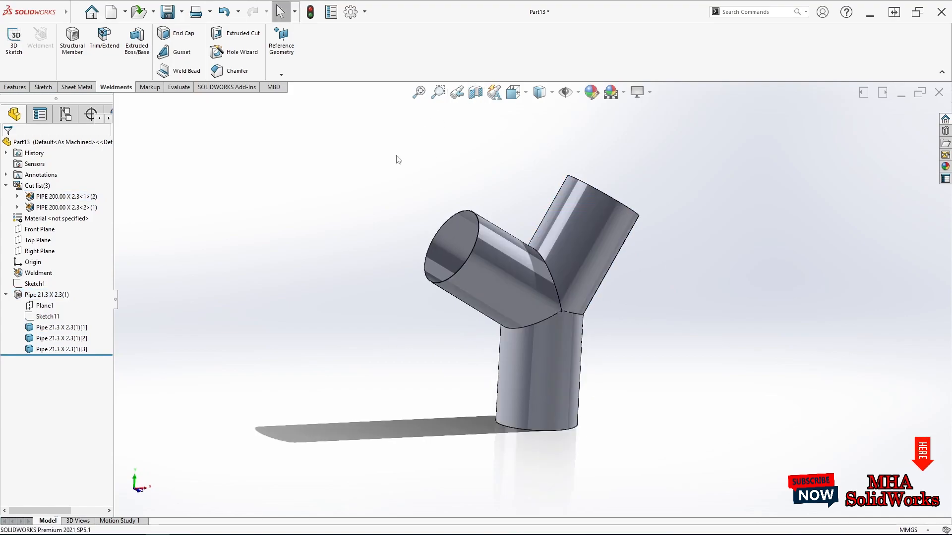
- Sketch the external silhouette of the vertical pipe body on the Front Plane with Silhouette Entities and exit the sketch
{"action": "left_click", "coordinate": [36, 231]}
{"action": "left_click", "coordinate": [47, 218]}
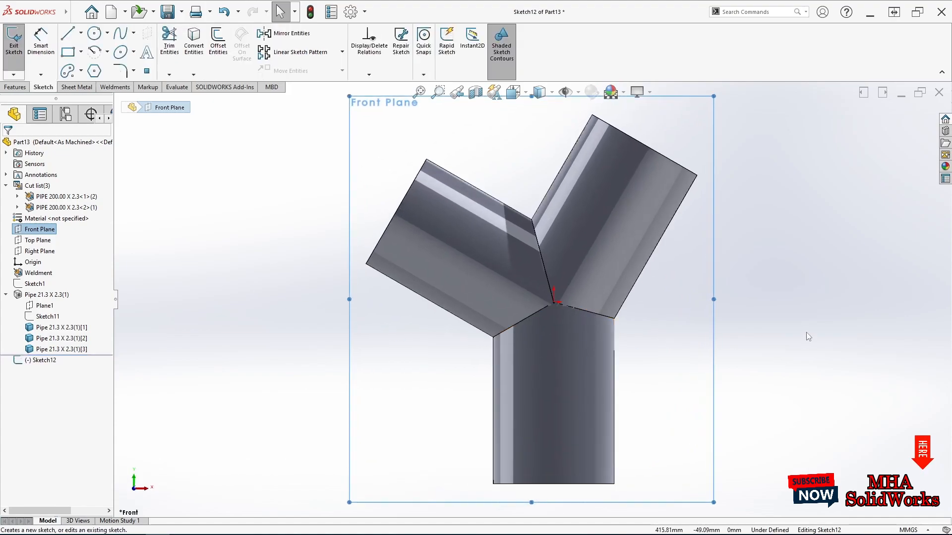
{"action": "left_click", "coordinate": [809, 330]}
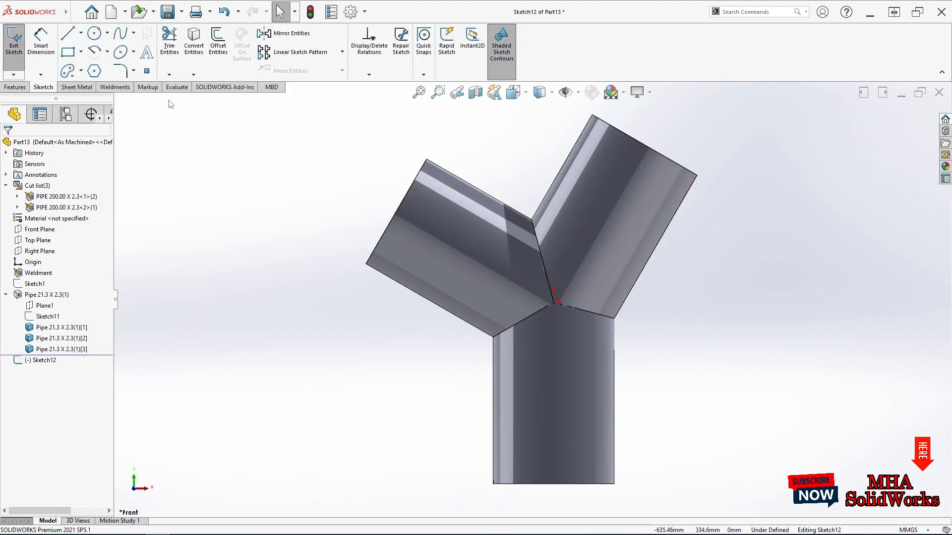
{"action": "left_click", "coordinate": [193, 75]}
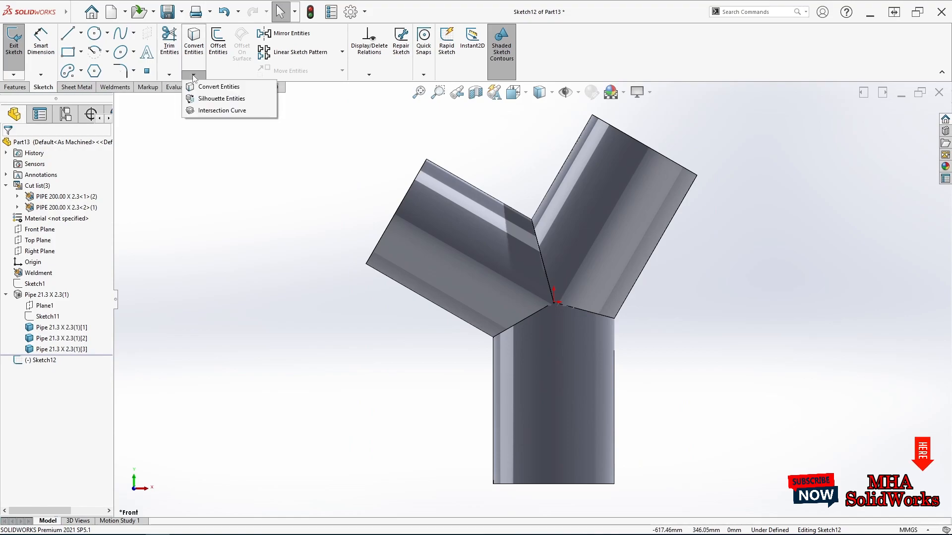
{"action": "left_click", "coordinate": [222, 98]}
{"action": "left_click", "coordinate": [565, 409]}
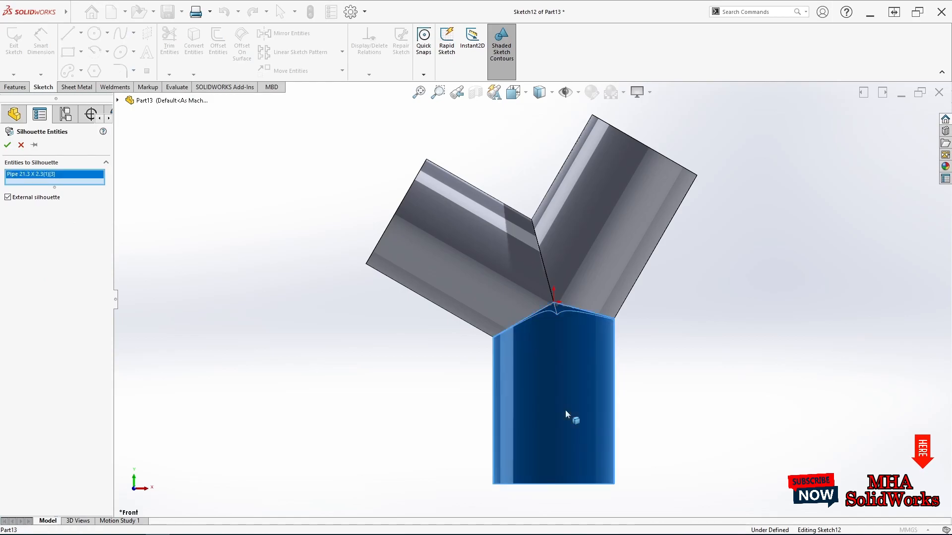
{"action": "left_click", "coordinate": [7, 145]}
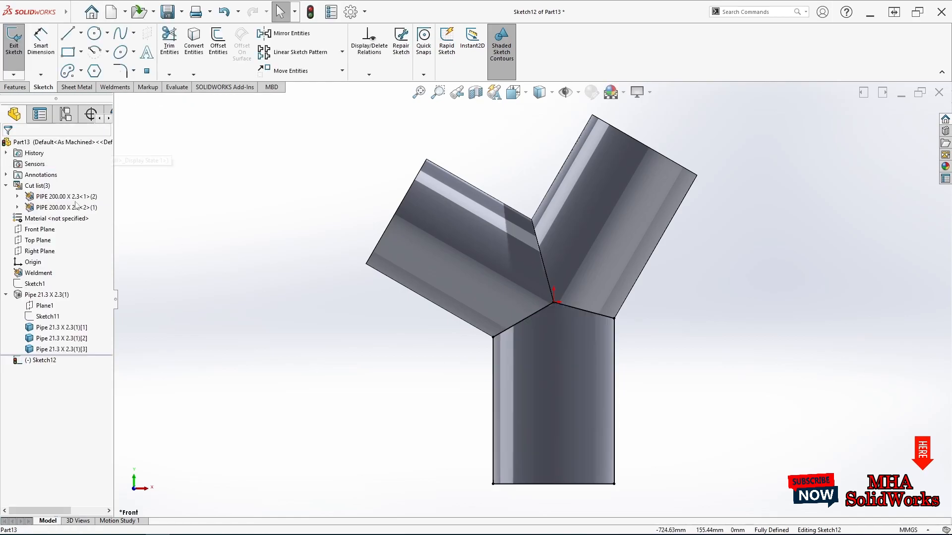
{"action": "left_click", "coordinate": [55, 359]}
{"action": "left_click", "coordinate": [12, 62]}
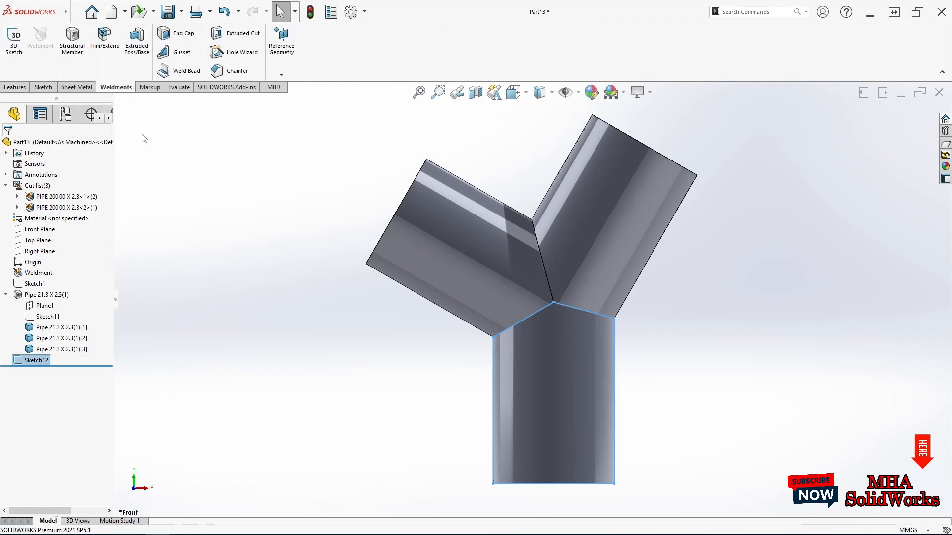
- Extrude-cut the silhouette sketch Through All - Both, limiting the feature scope to the two upper pipe bodies
{"action": "left_click", "coordinate": [13, 88]}
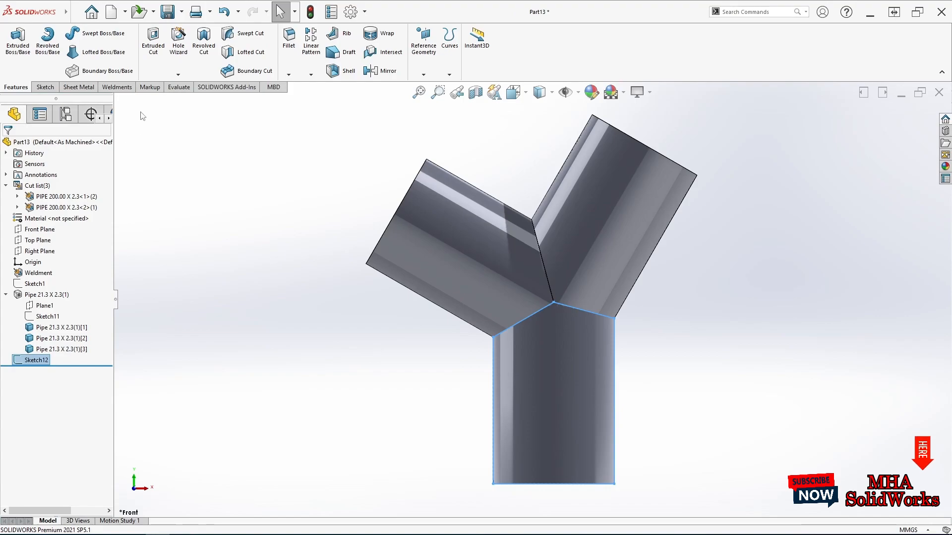
{"action": "left_click", "coordinate": [153, 42]}
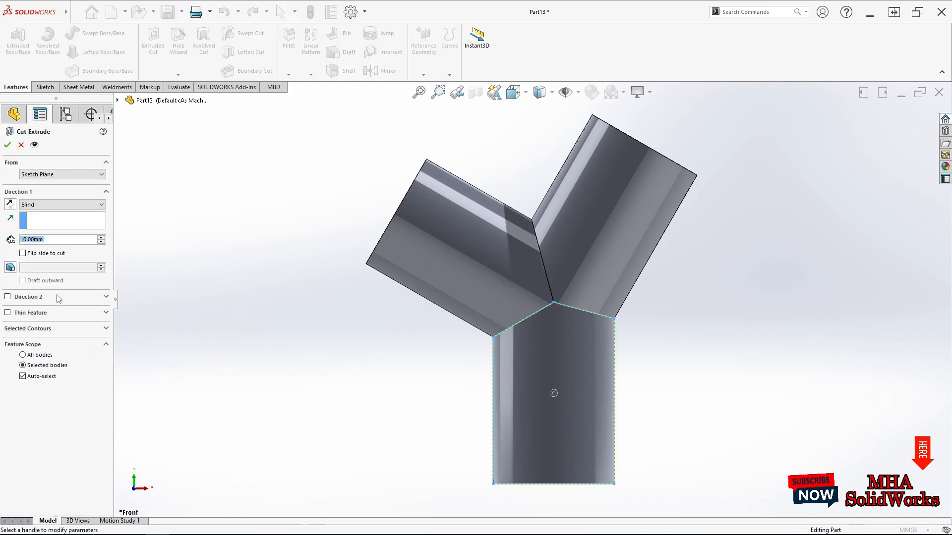
{"action": "left_click", "coordinate": [56, 205]}
{"action": "left_click", "coordinate": [64, 227]}
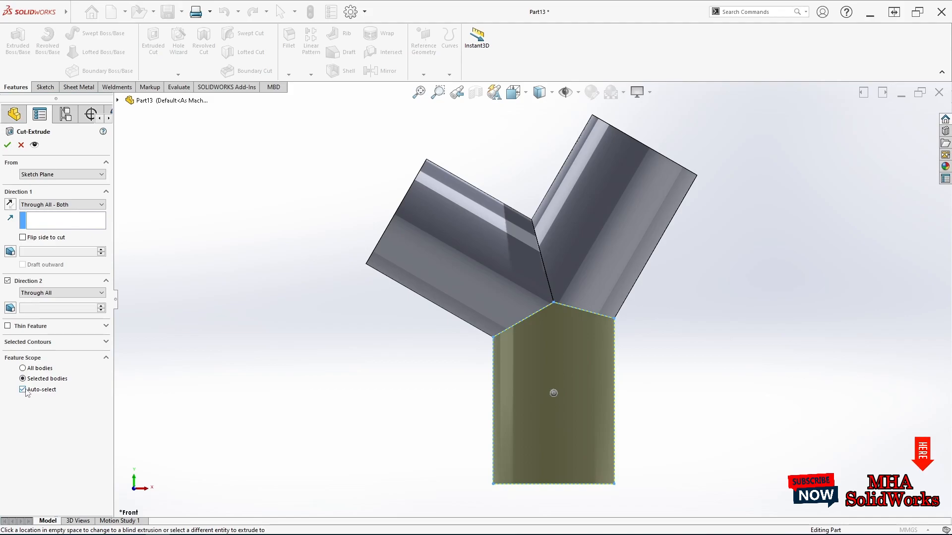
{"action": "left_click", "coordinate": [22, 390]}
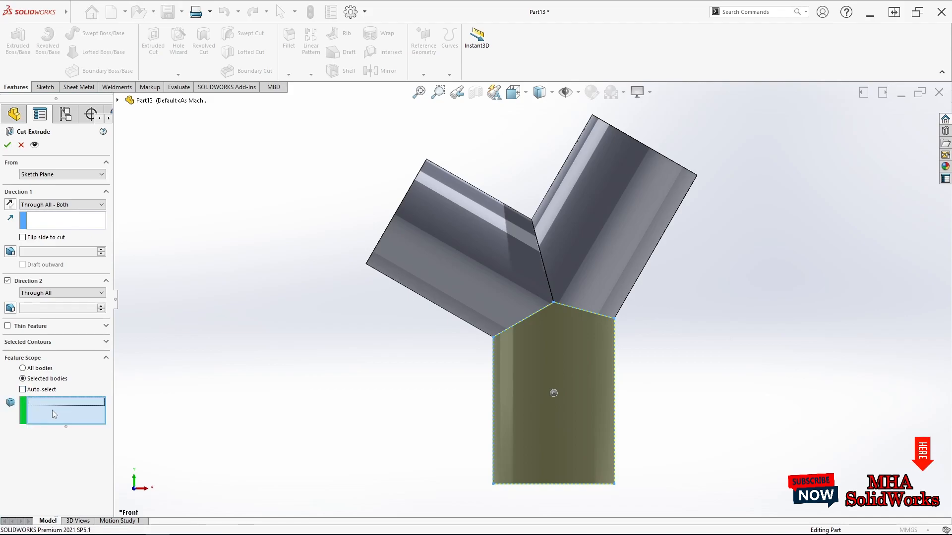
{"action": "left_click", "coordinate": [470, 292]}
{"action": "left_click", "coordinate": [589, 265]}
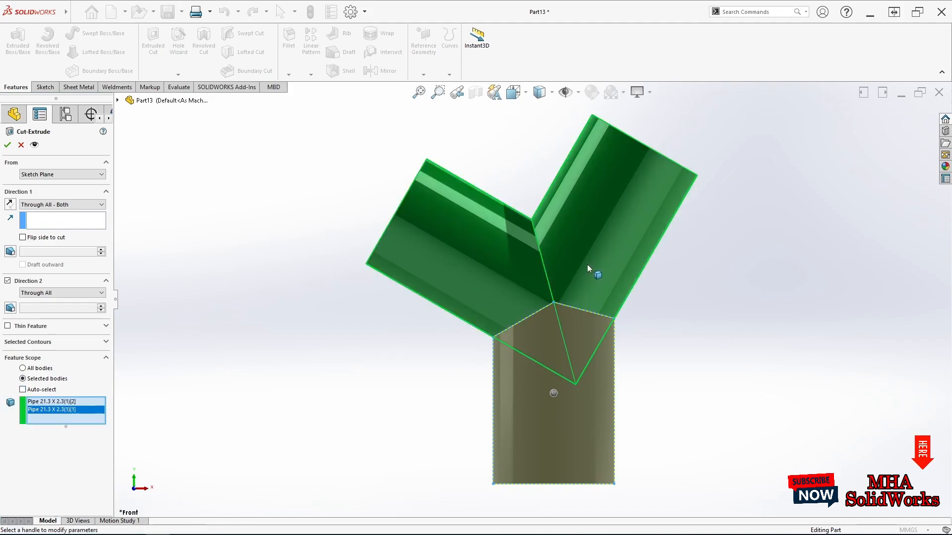
{"action": "left_click", "coordinate": [7, 145]}
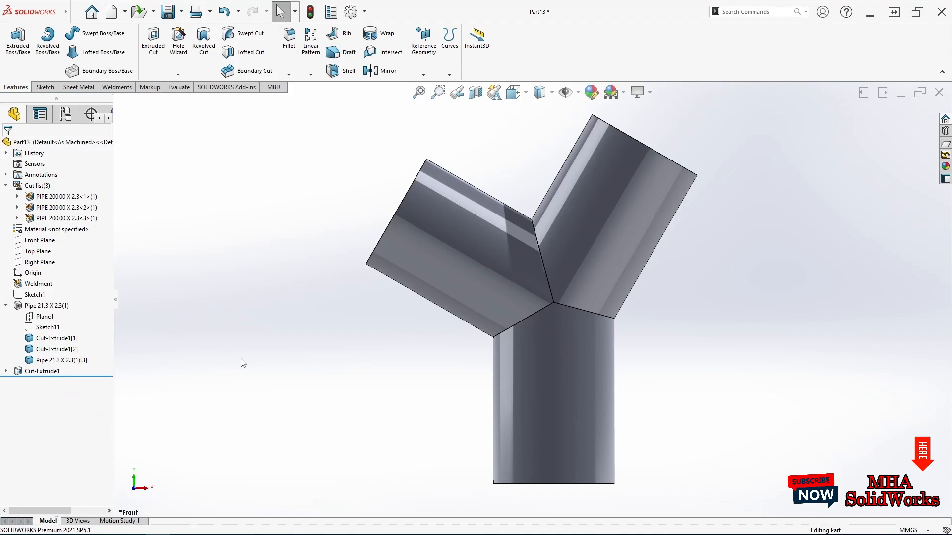
- Highlight each cut-list pipe and examine the trimmed junction with a temporary section view through the Front Plane
{"action": "left_click", "coordinate": [61, 197]}
{"action": "left_click", "coordinate": [63, 209]}
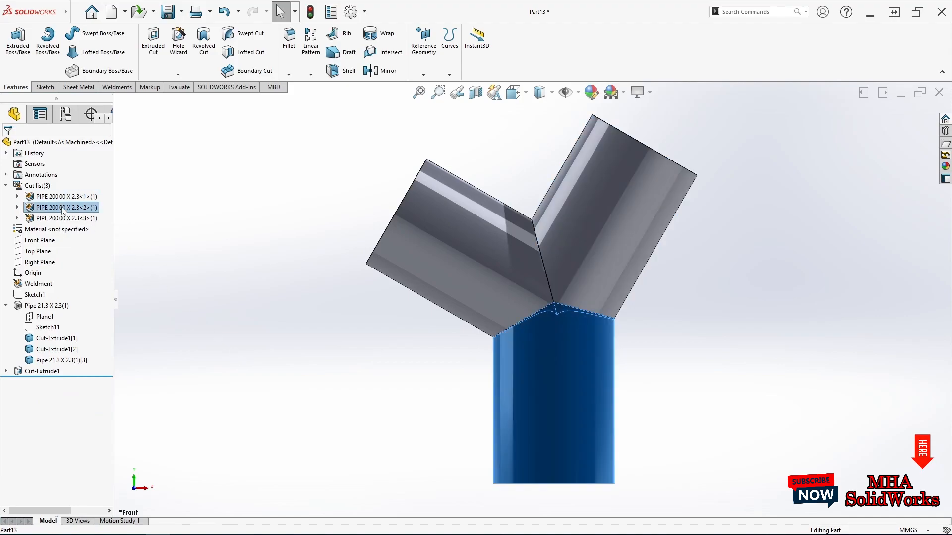
{"action": "left_click", "coordinate": [64, 218]}
{"action": "left_click", "coordinate": [181, 293]}
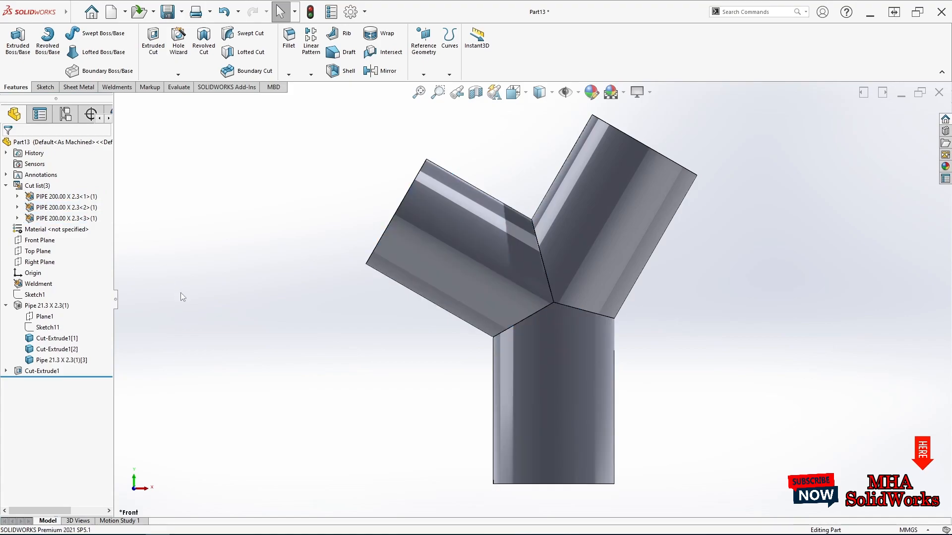
{"action": "left_click", "coordinate": [37, 240]}
{"action": "left_click", "coordinate": [475, 92]}
{"action": "left_click", "coordinate": [11, 144]}
{"action": "middle_click_drag", "start_coordinate": [290, 294], "coordinate": [312, 354]}
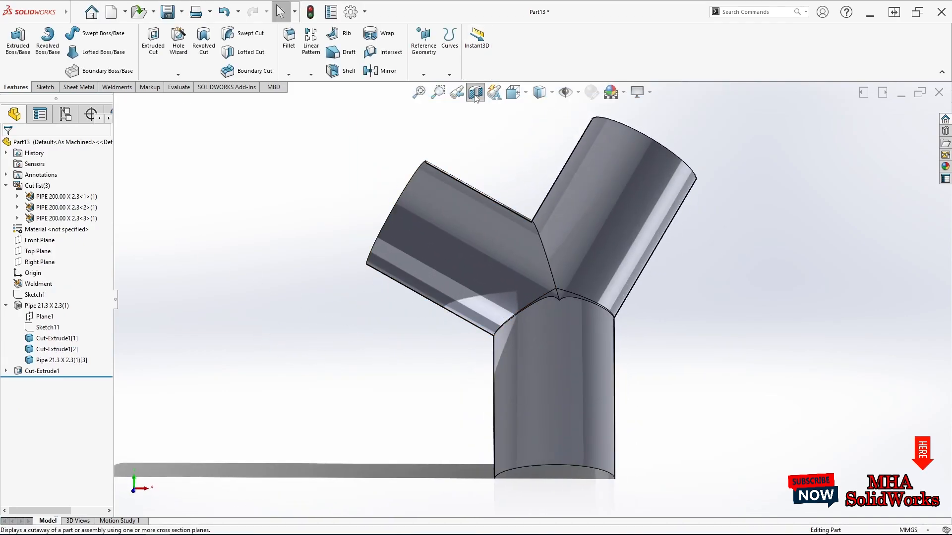
{"action": "left_click", "coordinate": [475, 92]}
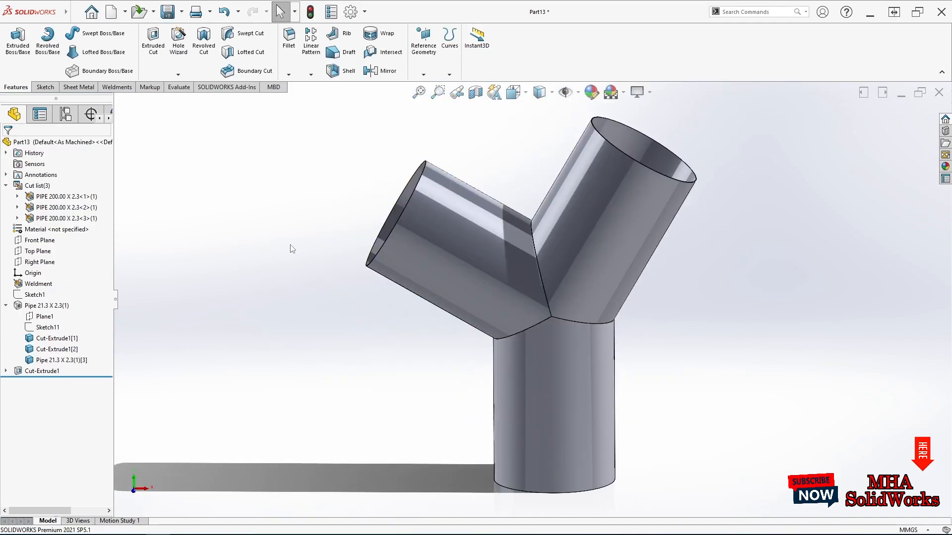
- Sketch a closed line profile on the Front Plane joining the origin, both upper pipes' end midpoints and their facing upper end corners
{"action": "left_click", "coordinate": [44, 241]}
{"action": "left_click", "coordinate": [54, 228]}
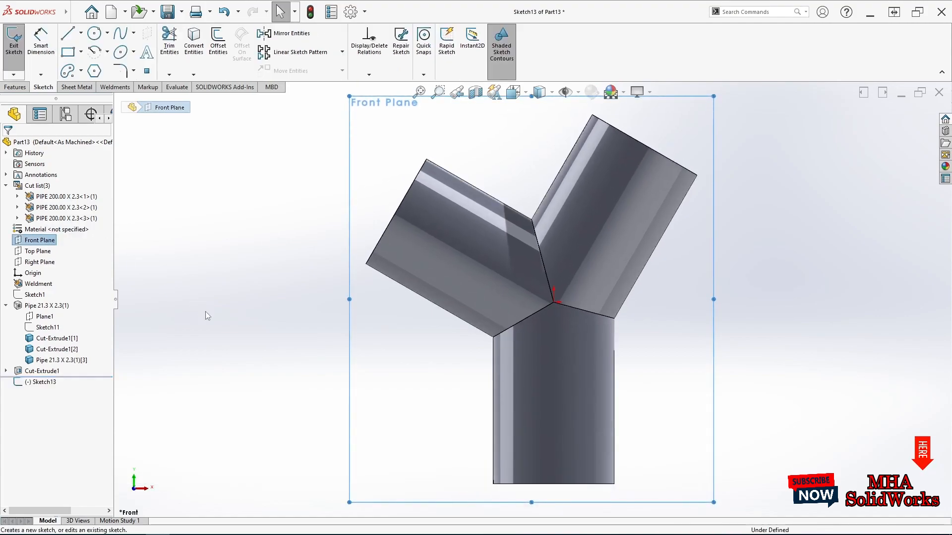
{"action": "left_click", "coordinate": [68, 35]}
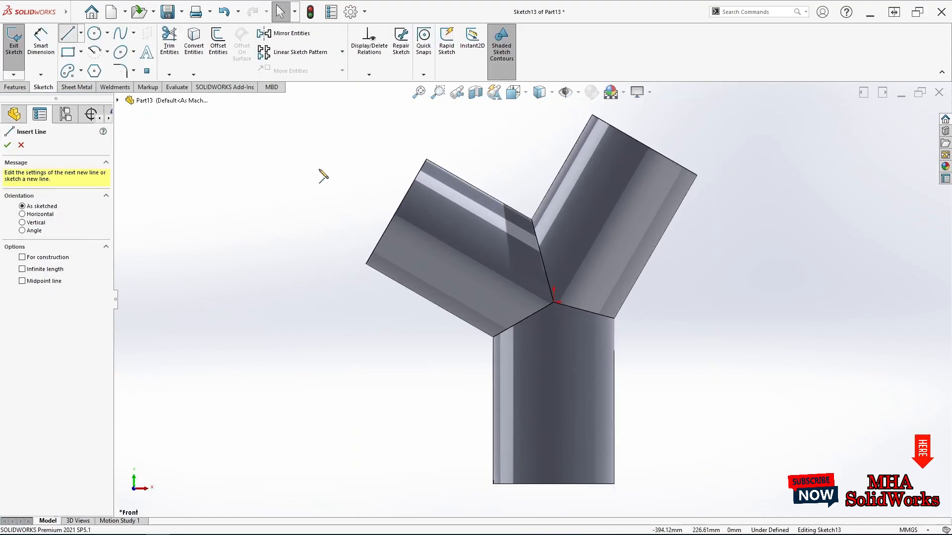
{"action": "left_click", "coordinate": [397, 212]}
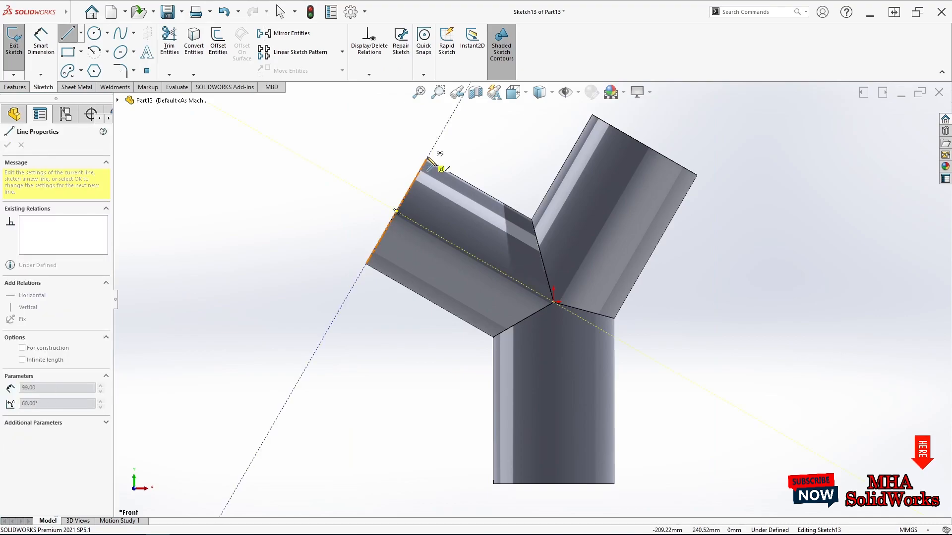
{"action": "left_click", "coordinate": [426, 159]}
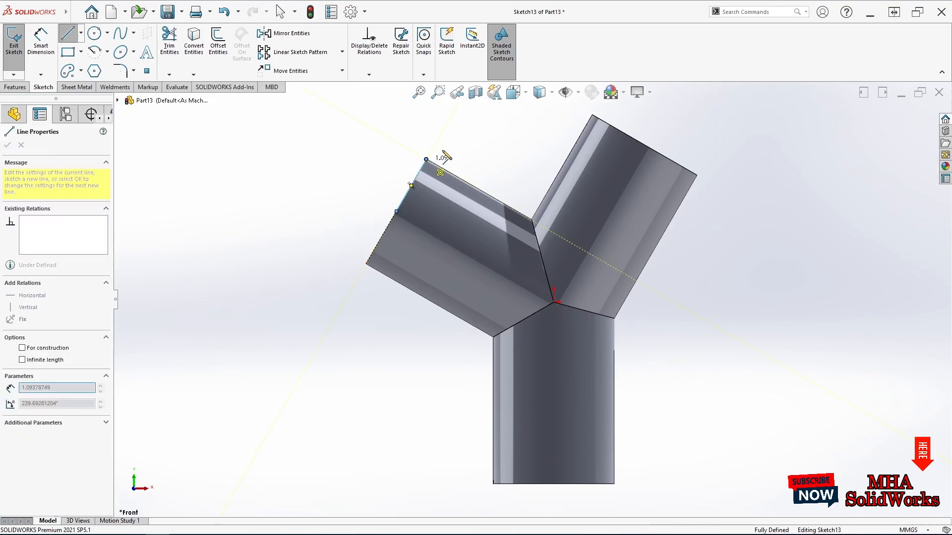
{"action": "left_click", "coordinate": [592, 115]}
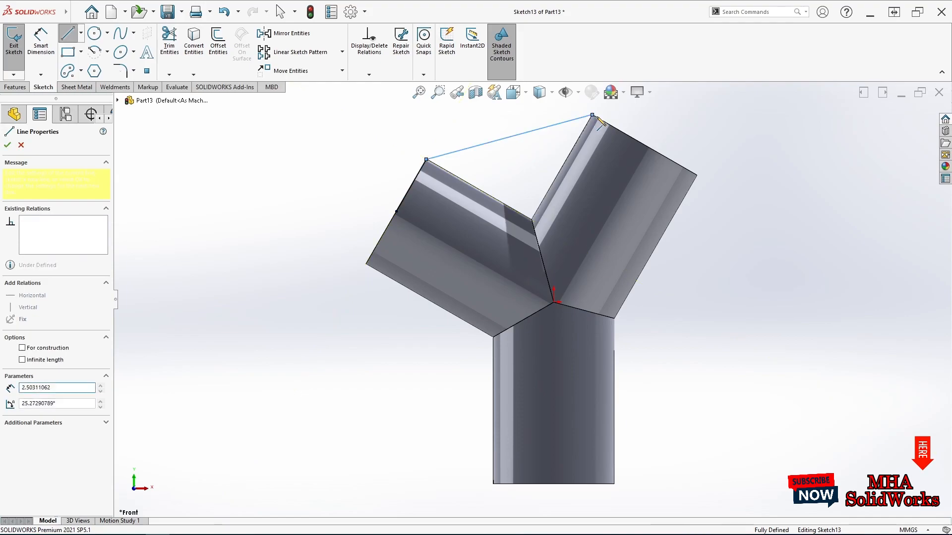
{"action": "left_click", "coordinate": [644, 144]}
{"action": "left_click", "coordinate": [554, 302]}
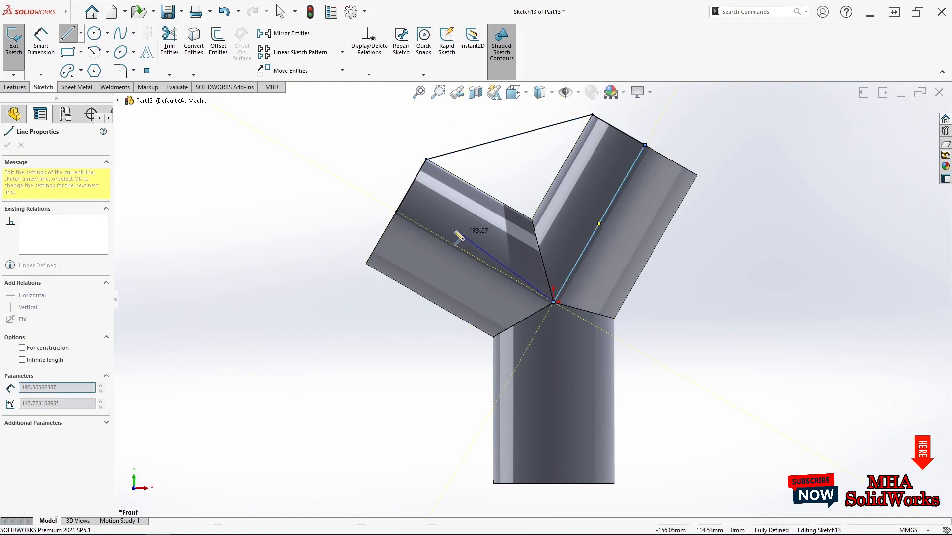
{"action": "left_click", "coordinate": [403, 212]}
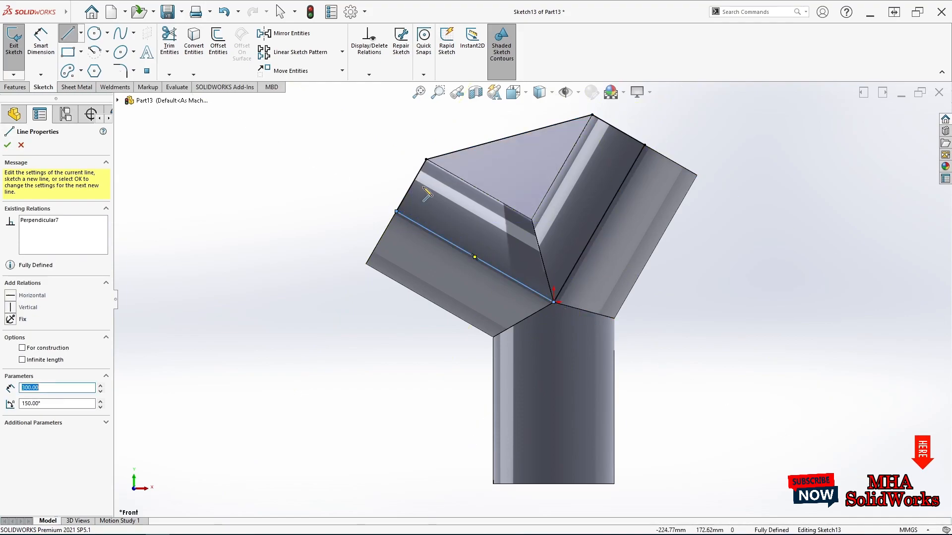
- Delete the coincident relation at the profile's corner on the shorter upper pipe and reattach that point to the pipe's outer end corner
{"action": "scroll", "coordinate": [404, 213], "scroll_direction": "down", "scroll_amount": 8}
{"action": "key", "text": "Escape"}
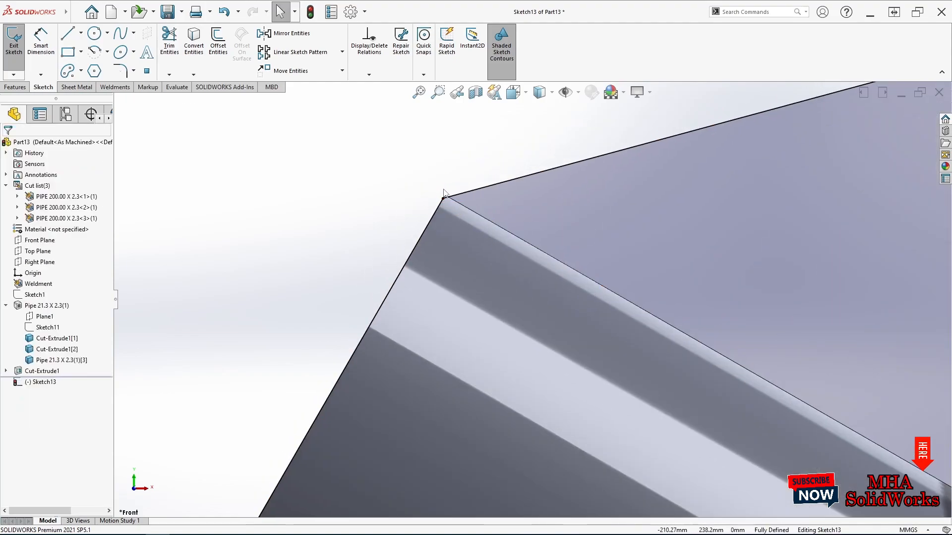
{"action": "left_click", "coordinate": [443, 199]}
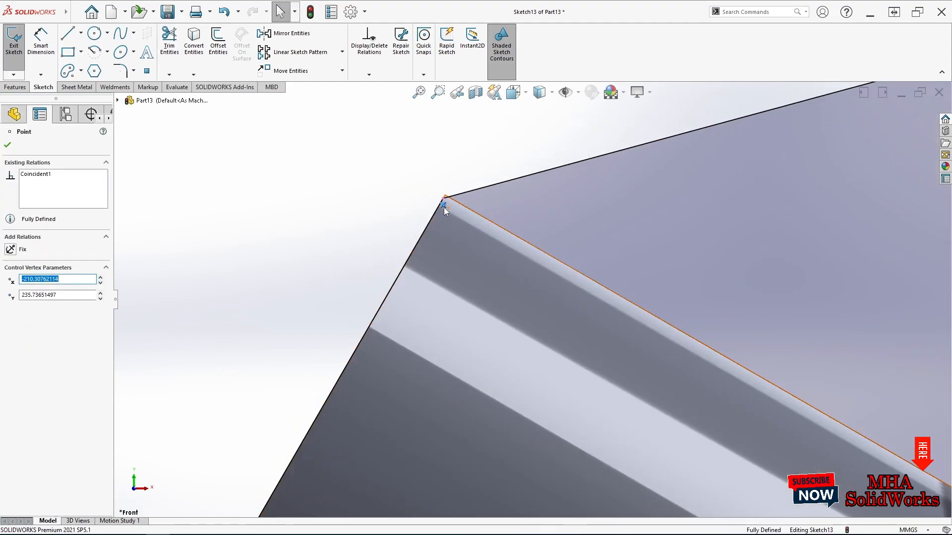
{"action": "left_click", "coordinate": [443, 205]}
{"action": "key", "text": "Delete"}
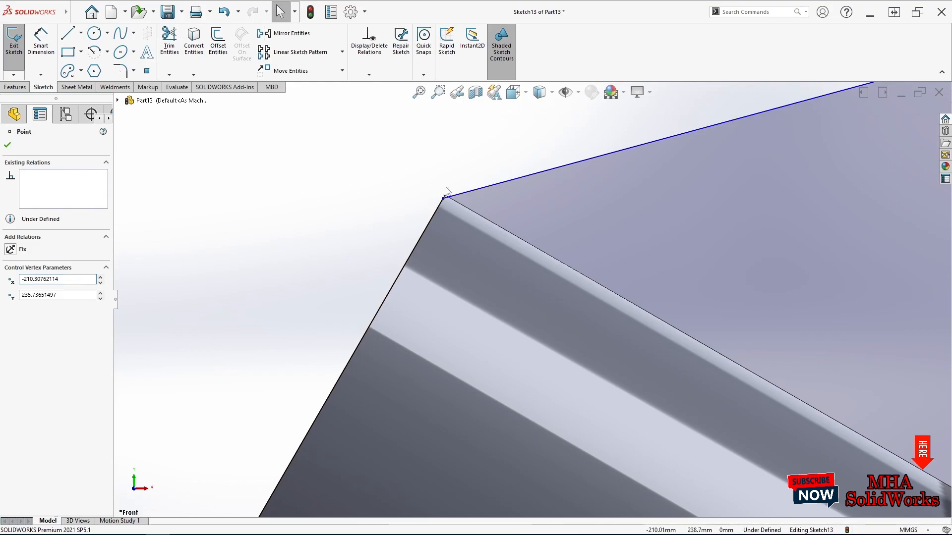
{"action": "scroll", "coordinate": [446, 190], "scroll_direction": "down", "scroll_amount": 4}
{"action": "mouse_move", "coordinate": [457, 236]}
{"action": "left_mouse_down"}
{"action": "mouse_move", "coordinate": [467, 218]}
{"action": "mouse_move", "coordinate": [461, 230]}
{"action": "left_mouse_up"}
{"action": "left_click", "coordinate": [385, 235]}
{"action": "scroll", "coordinate": [406, 235], "scroll_direction": "up", "scroll_amount": 6}
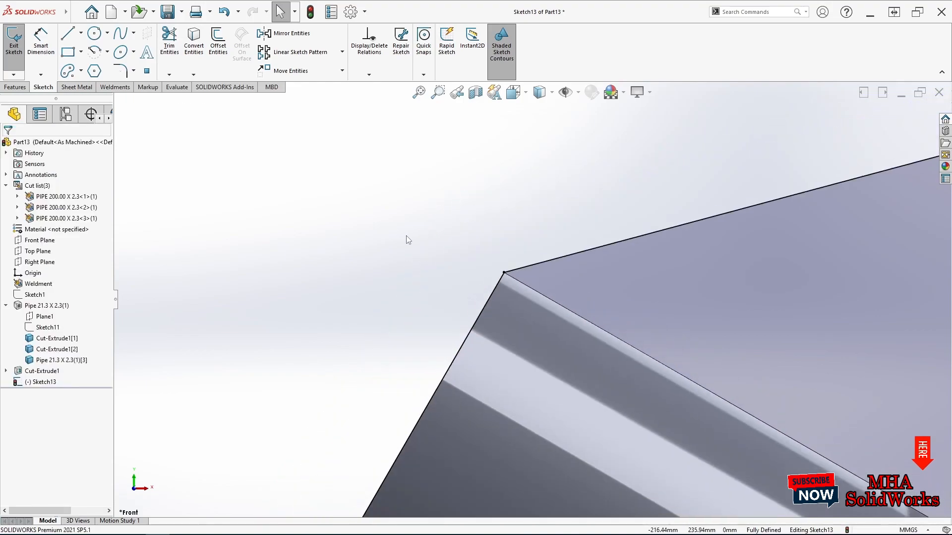
{"action": "scroll", "coordinate": [533, 299], "scroll_direction": "up", "scroll_amount": 3}
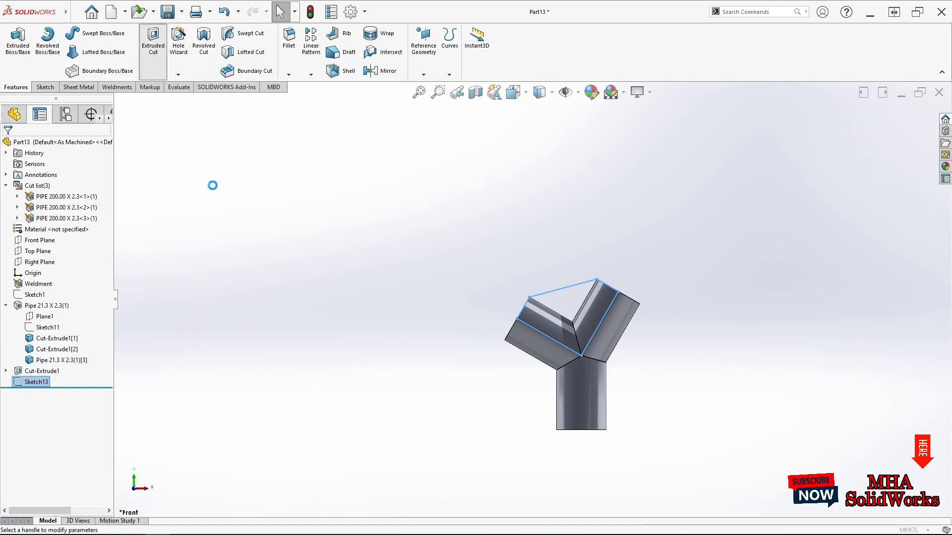
- Extrude-cut the line profile Mid Plane with a depth of 1 mm to slit the two upper pipes
{"action": "left_click", "coordinate": [54, 205]}
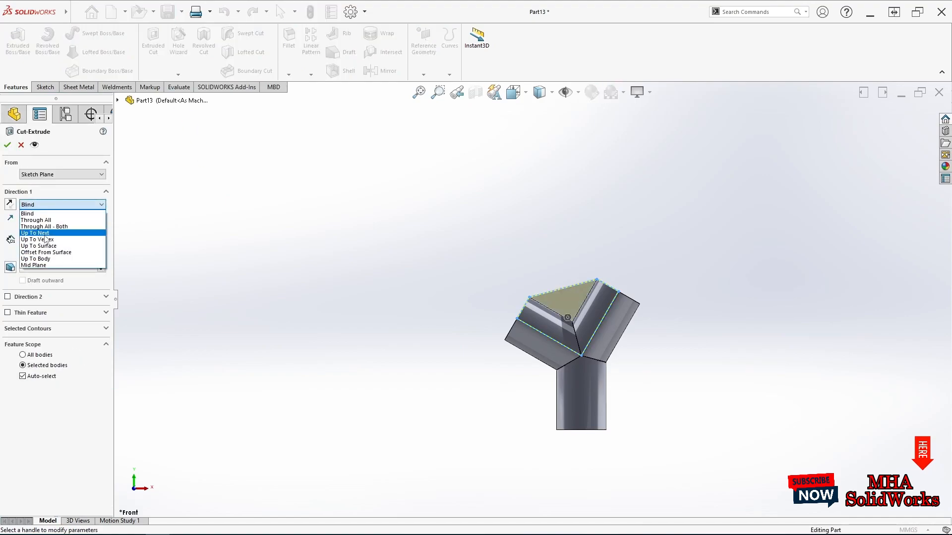
{"action": "left_click", "coordinate": [40, 266]}
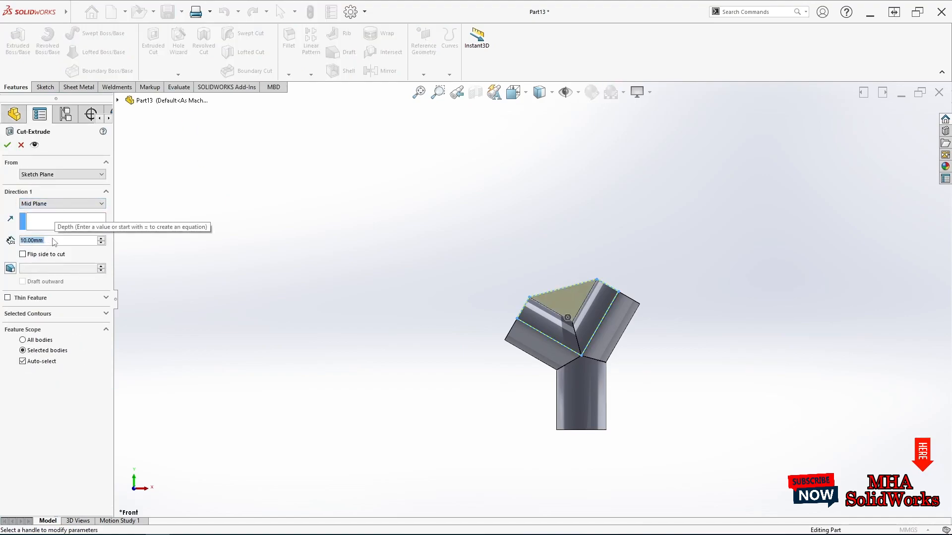
{"action": "type", "text": "1"}
{"action": "key", "text": "Return"}
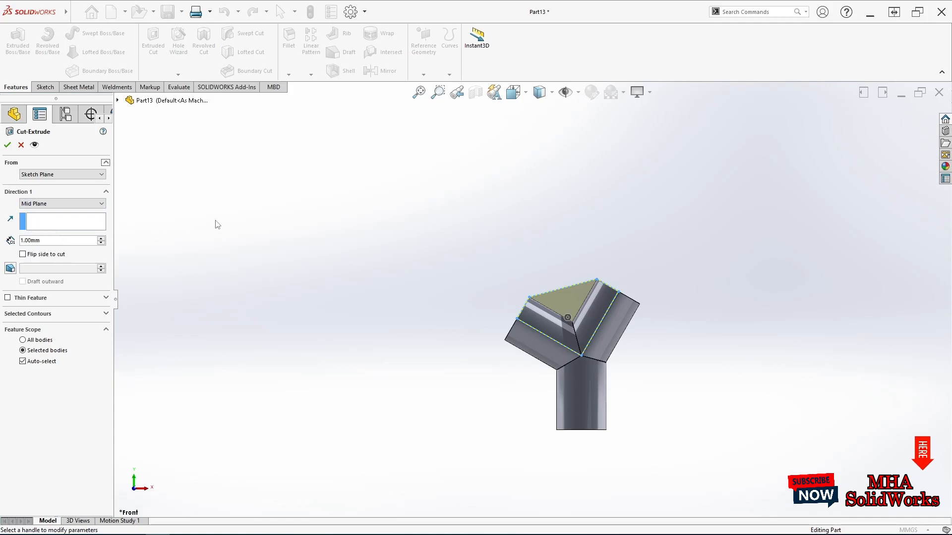
{"action": "left_click", "coordinate": [7, 145]}
- Examine the narrow slits along both upper pipes from close up
{"action": "scroll", "coordinate": [605, 327], "scroll_direction": "down", "scroll_amount": 5}
{"action": "middle_click_drag", "start_coordinate": [551, 288], "coordinate": [499, 310]}
{"action": "scroll", "coordinate": [398, 245], "scroll_direction": "down", "scroll_amount": 6}
{"action": "scroll", "coordinate": [481, 269], "scroll_direction": "down", "scroll_amount": 4}
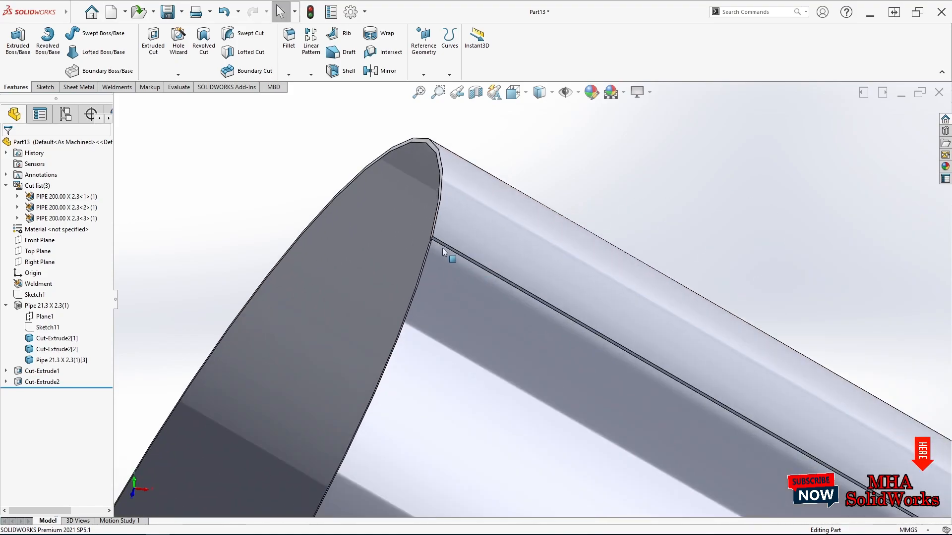
{"action": "scroll", "coordinate": [871, 377], "scroll_direction": "up", "scroll_amount": 6}
{"action": "middle_click_drag", "start_coordinate": [767, 332], "coordinate": [835, 352]}
{"action": "scroll", "coordinate": [773, 243], "scroll_direction": "down", "scroll_amount": 7}
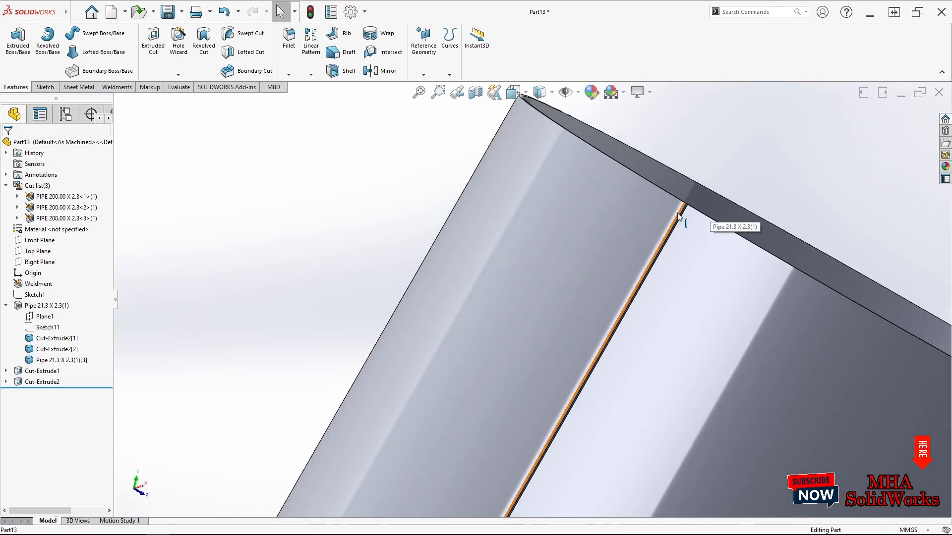
{"action": "scroll", "coordinate": [687, 284], "scroll_direction": "up", "scroll_amount": 5}
{"action": "scroll", "coordinate": [687, 284], "scroll_direction": "up", "scroll_amount": 10}
{"action": "middle_click_drag", "start_coordinate": [521, 404], "coordinate": [496, 374]}
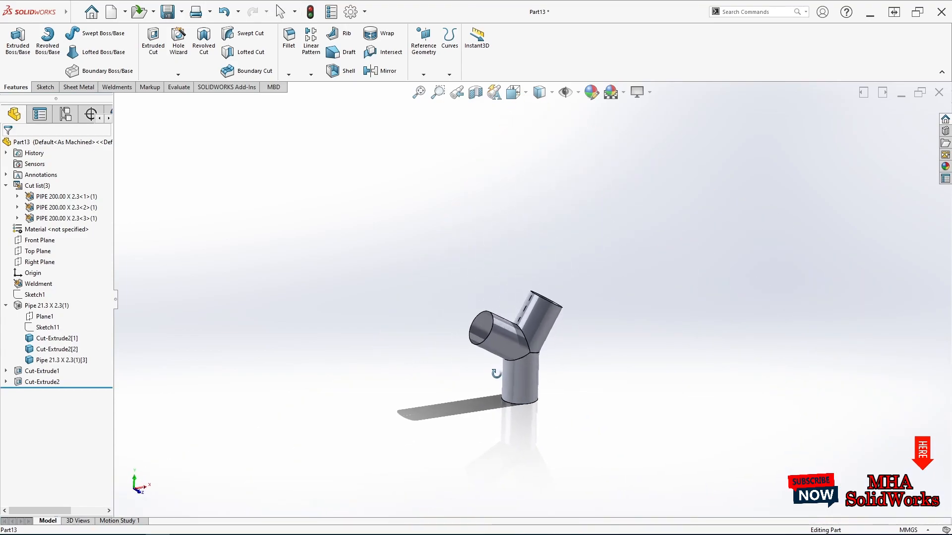
- Sketch a 100 by 300 mm corner rectangle on the Front Plane from the origin to the vertical pipe's lower outer corner and exit the sketch
{"action": "left_click", "coordinate": [41, 242]}
{"action": "left_click", "coordinate": [49, 231]}
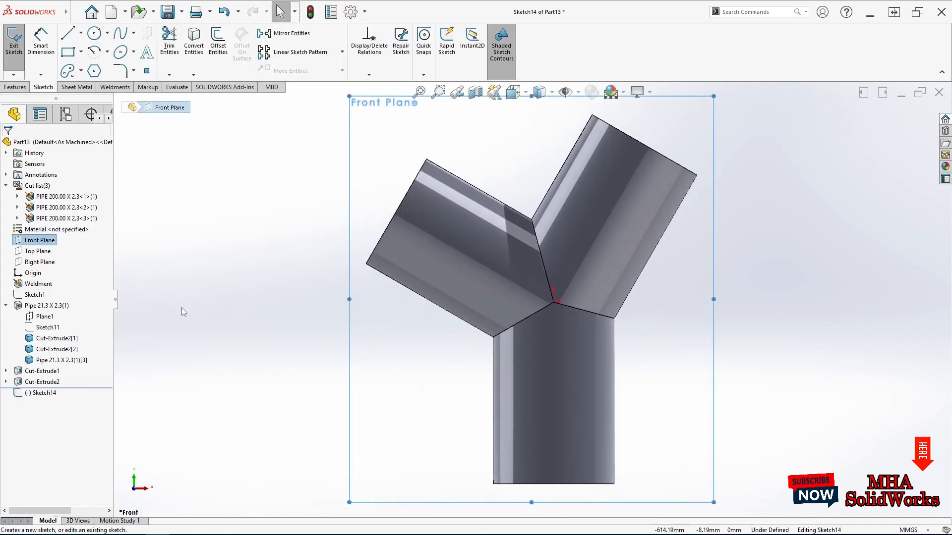
{"action": "left_click", "coordinate": [68, 52]}
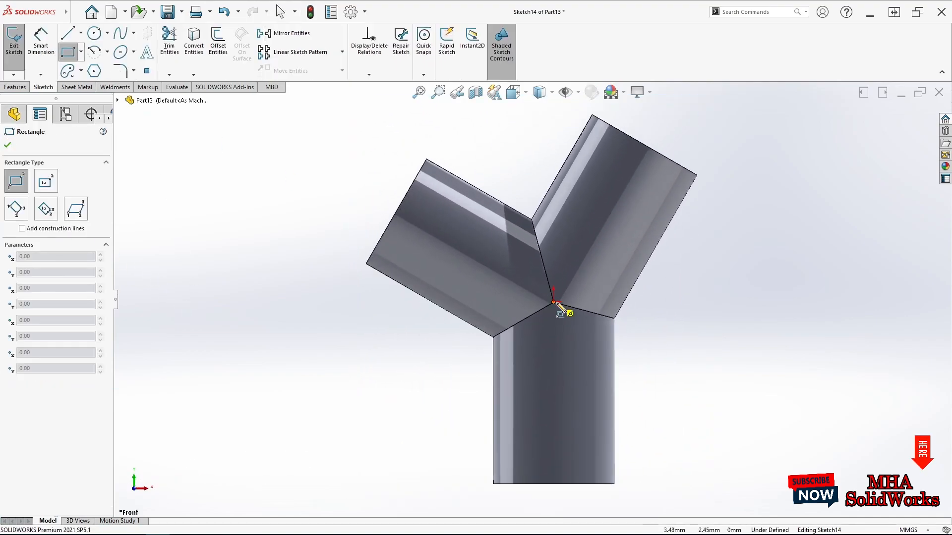
{"action": "left_click", "coordinate": [554, 303]}
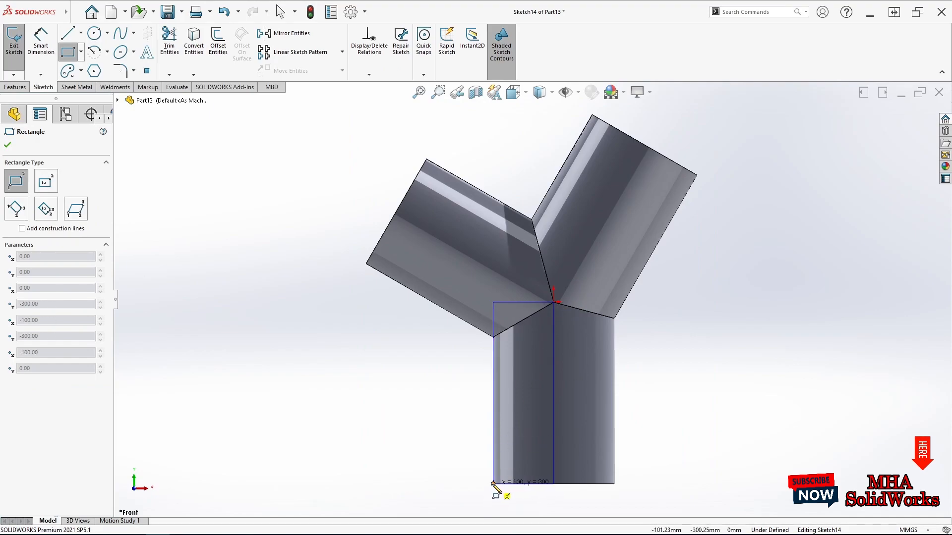
{"action": "left_click", "coordinate": [494, 484]}
{"action": "key", "text": "Escape"}
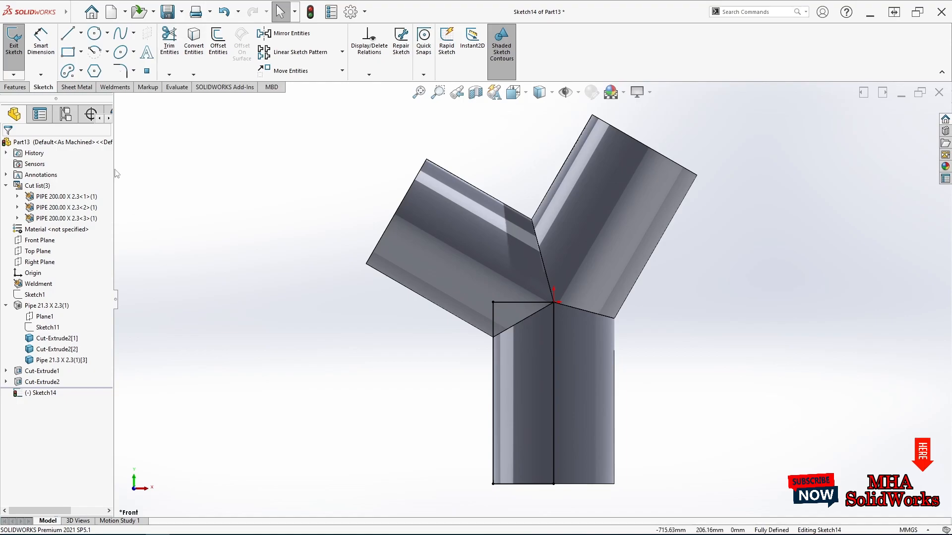
{"action": "left_click", "coordinate": [17, 59]}
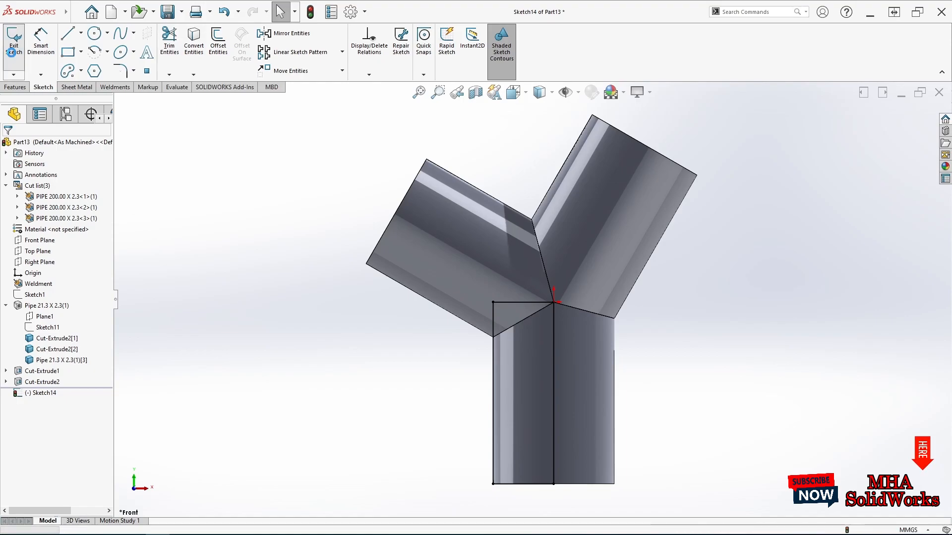
- Extrude-cut the rectangle Mid Plane at 1 mm depth, limiting the feature scope to the vertical pipe body, and inspect the slit
{"action": "left_click", "coordinate": [153, 42]}
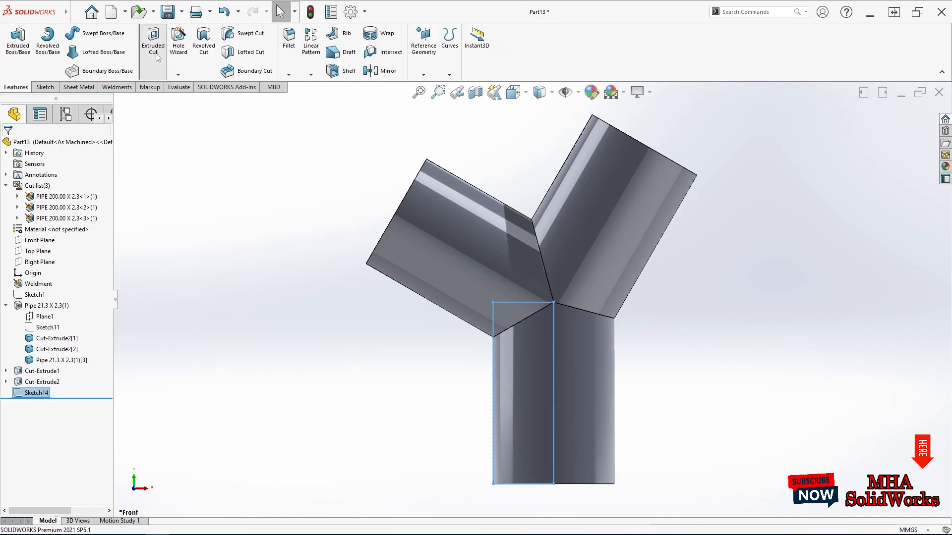
{"action": "left_click", "coordinate": [62, 204]}
{"action": "left_click", "coordinate": [47, 267]}
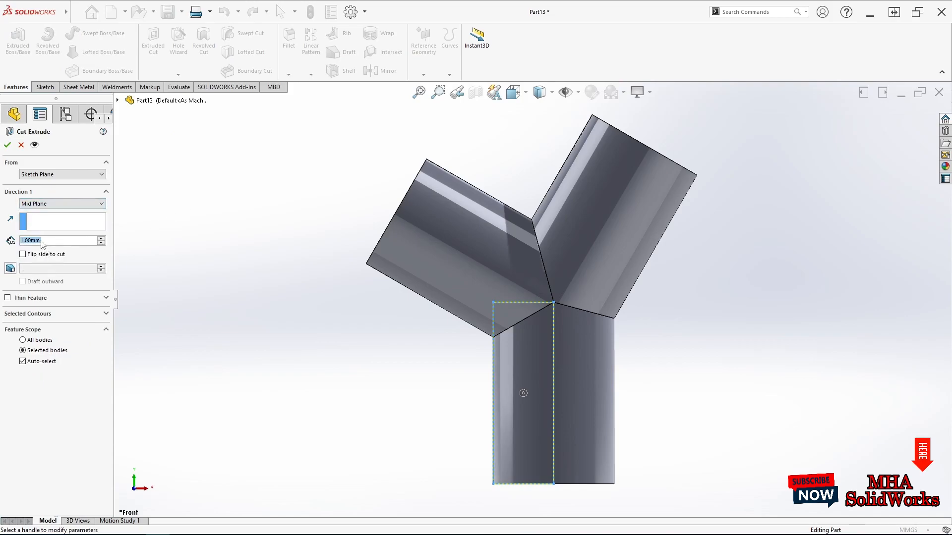
{"action": "left_click", "coordinate": [23, 362]}
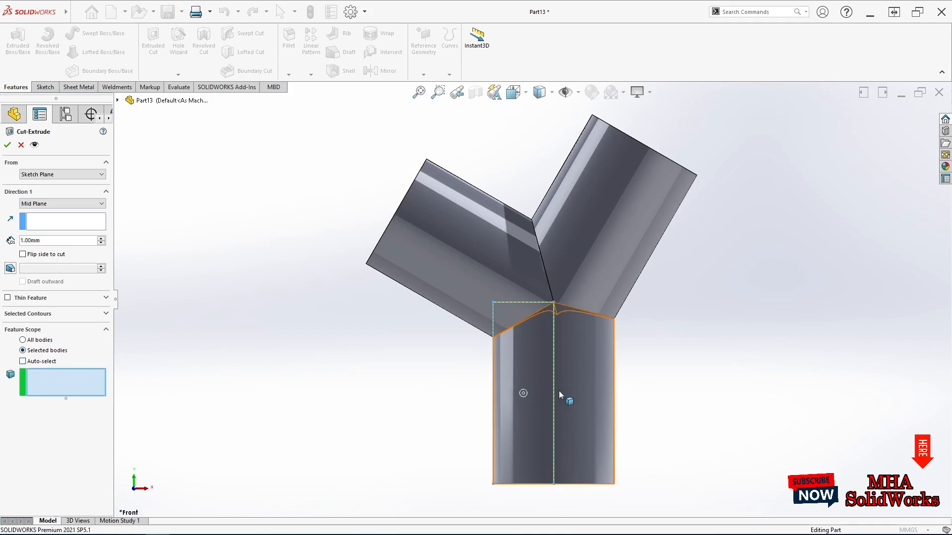
{"action": "left_click", "coordinate": [547, 399]}
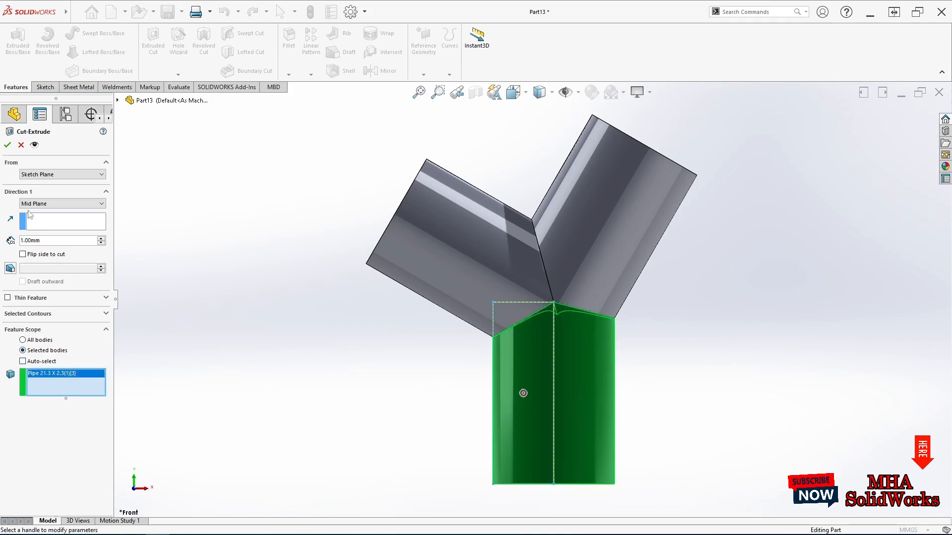
{"action": "left_click", "coordinate": [7, 145]}
{"action": "middle_click_drag", "start_coordinate": [516, 395], "coordinate": [589, 415]}
{"action": "scroll", "coordinate": [506, 451], "scroll_direction": "down", "scroll_amount": 8}
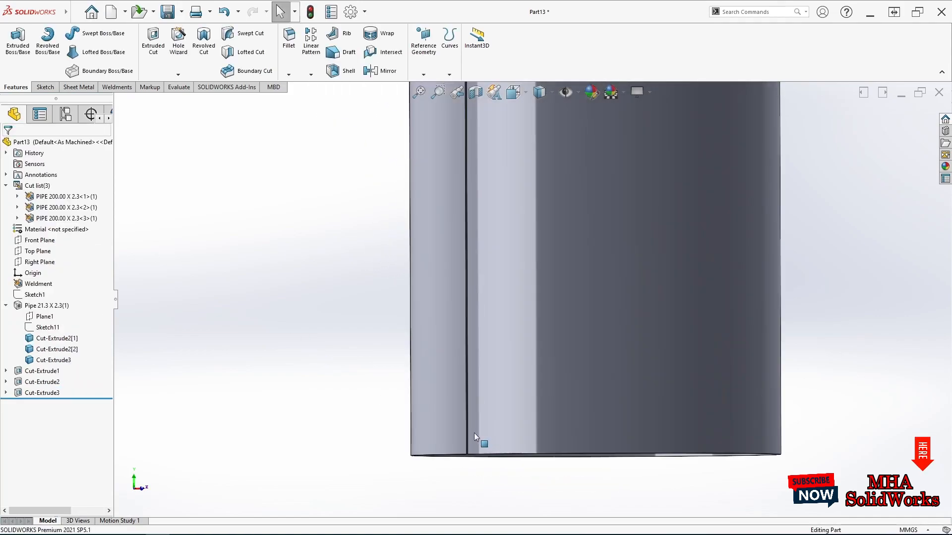
{"action": "scroll", "coordinate": [557, 335], "scroll_direction": "up", "scroll_amount": 10}
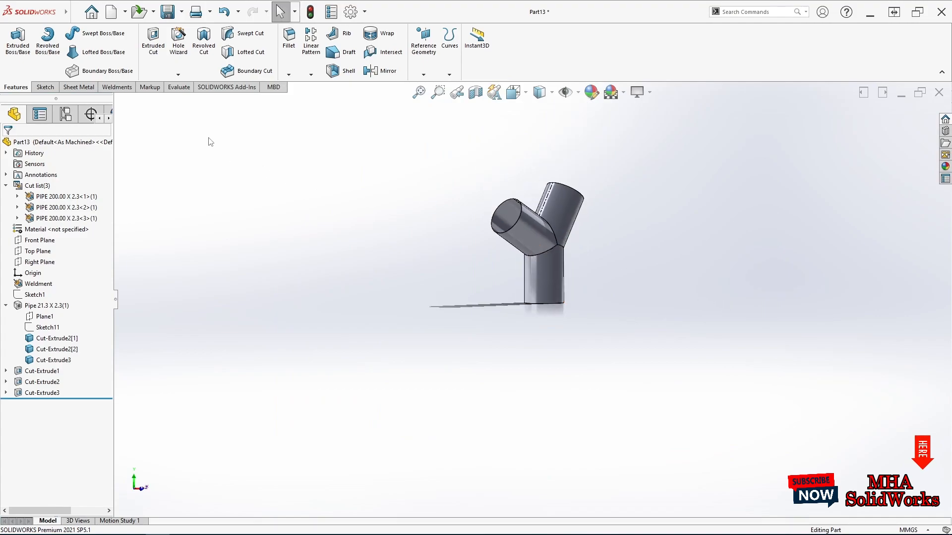
- Convert the vertical pipe to sheet metal with Insert Bends, using the slit edge as the fixed edge and a 1 mm bend radius
{"action": "left_click", "coordinate": [117, 87]}
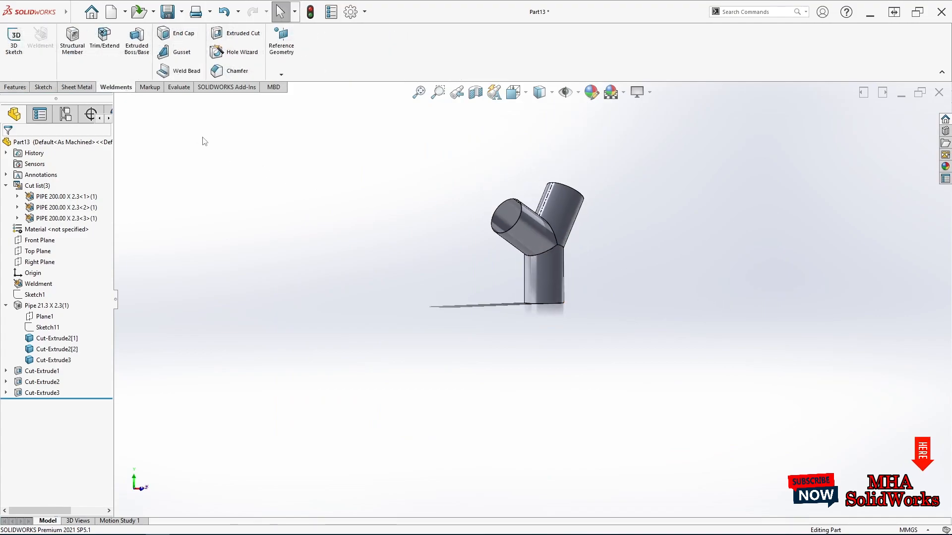
{"action": "left_click", "coordinate": [79, 87]}
{"action": "left_click", "coordinate": [555, 42]}
{"action": "scroll", "coordinate": [546, 296], "scroll_direction": "down", "scroll_amount": 8}
{"action": "scroll", "coordinate": [519, 323], "scroll_direction": "down", "scroll_amount": 3}
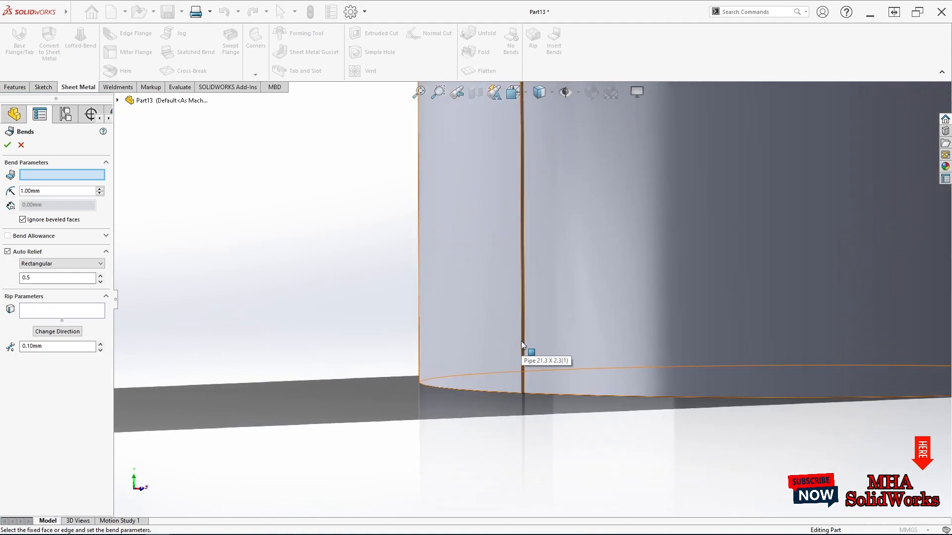
{"action": "left_click", "coordinate": [522, 344]}
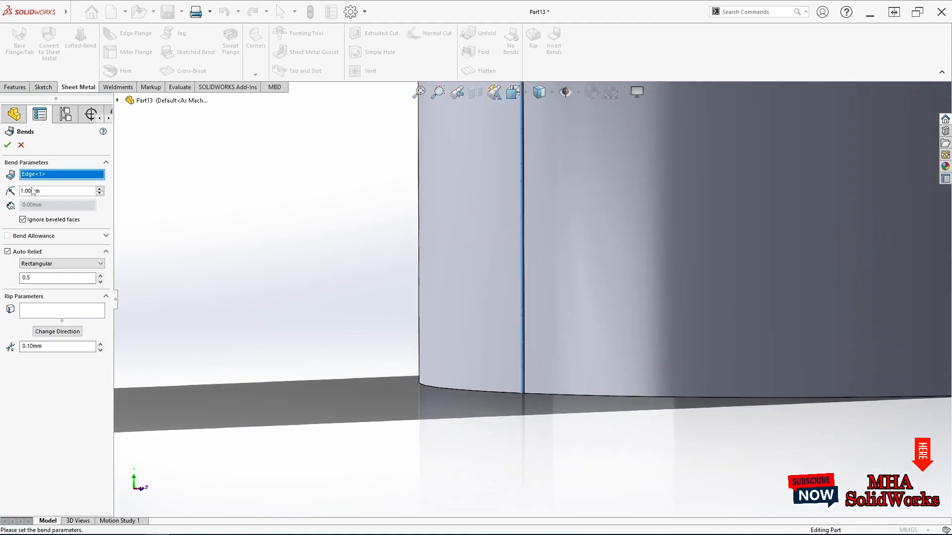
{"action": "left_click", "coordinate": [8, 145]}
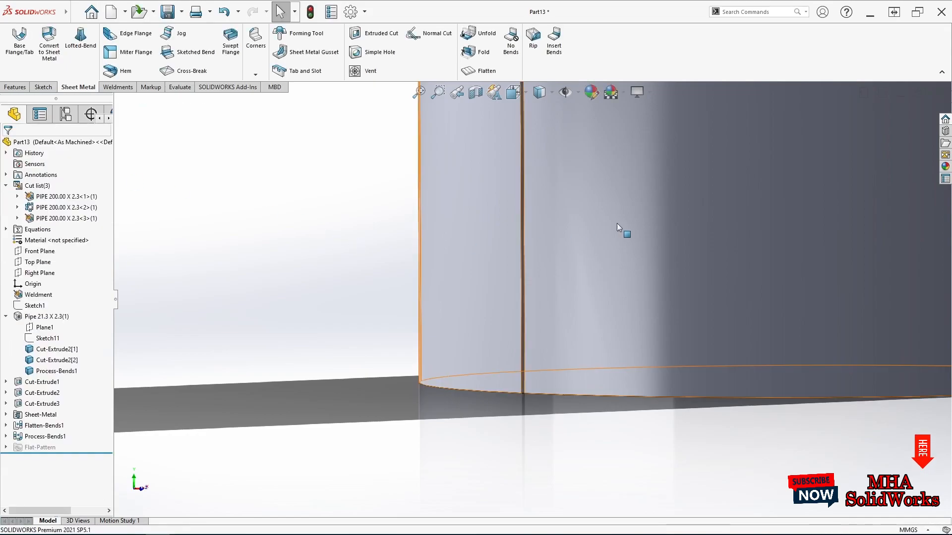
- Review the sheet metal, flatten and process bends features added for the vertical pipe
{"action": "scroll", "coordinate": [620, 220], "scroll_direction": "up", "scroll_amount": 3}
{"action": "scroll", "coordinate": [639, 216], "scroll_direction": "up", "scroll_amount": 5}
{"action": "left_click", "coordinate": [51, 415]}
{"action": "left_click", "coordinate": [47, 425]}
{"action": "left_click", "coordinate": [47, 437]}
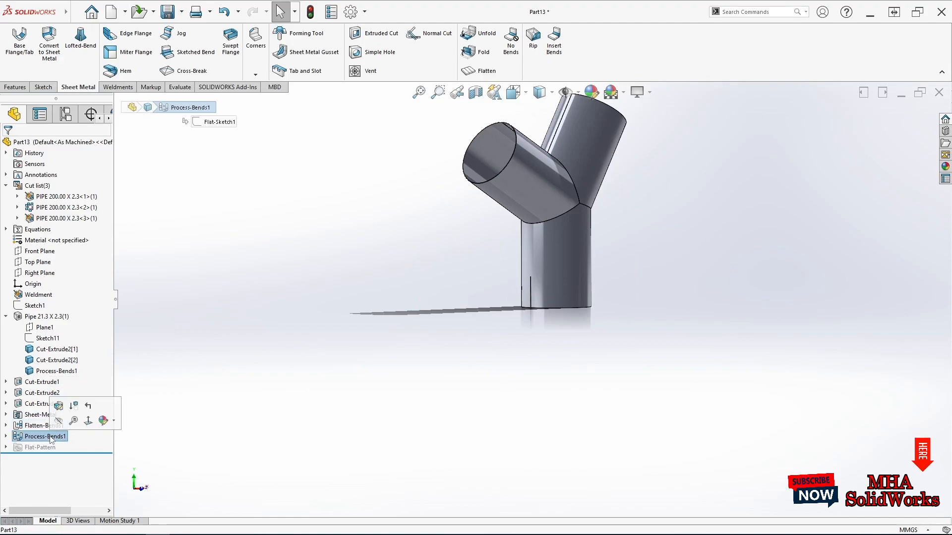
- Convert the shallower angled branch pipe to sheet metal with Insert Bends, using its slit edge as the fixed edge and a 1 mm bend radius
{"action": "scroll", "coordinate": [540, 144], "scroll_direction": "down", "scroll_amount": 3}
{"action": "middle_click_drag", "start_coordinate": [540, 144], "coordinate": [513, 164]}
{"action": "scroll", "coordinate": [512, 164], "scroll_direction": "down", "scroll_amount": 2}
{"action": "scroll", "coordinate": [514, 168], "scroll_direction": "down", "scroll_amount": 1}
{"action": "left_click", "coordinate": [514, 164]}
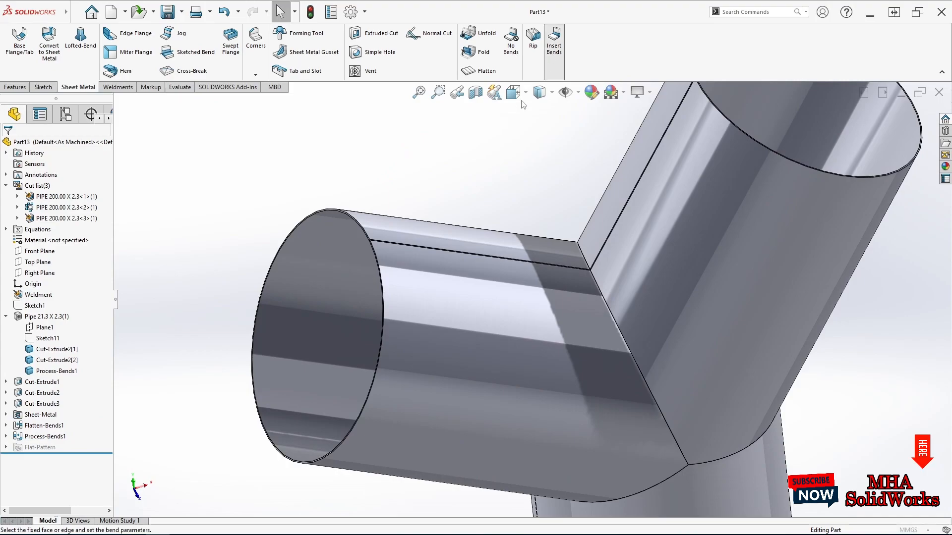
{"action": "left_click", "coordinate": [554, 42]}
{"action": "scroll", "coordinate": [492, 220], "scroll_direction": "down", "scroll_amount": 4}
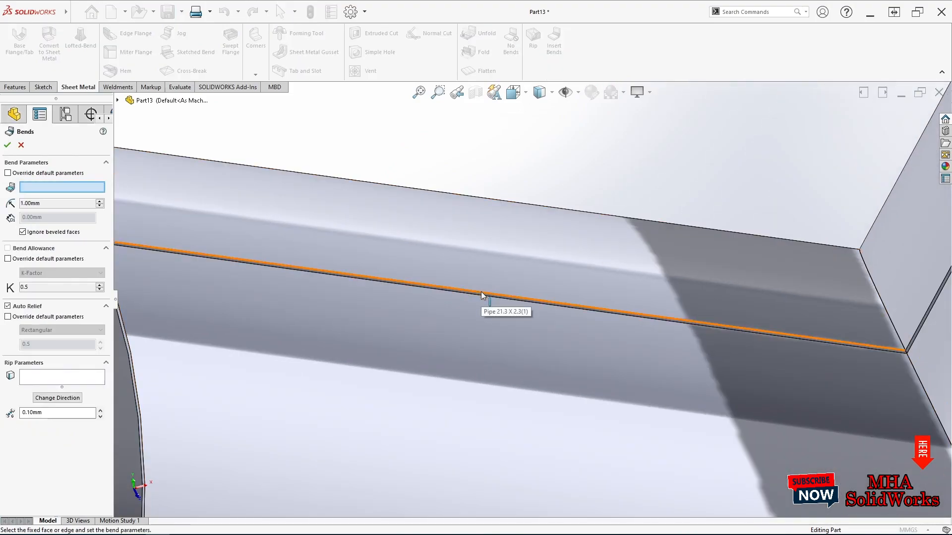
{"action": "left_click", "coordinate": [481, 291]}
{"action": "left_click", "coordinate": [6, 145]}
- Convert the steeper branch pipe to sheet metal with Insert Bends, fixing its slit edge and using a 1 mm bend radius
{"action": "scroll", "coordinate": [667, 189], "scroll_direction": "up", "scroll_amount": 4}
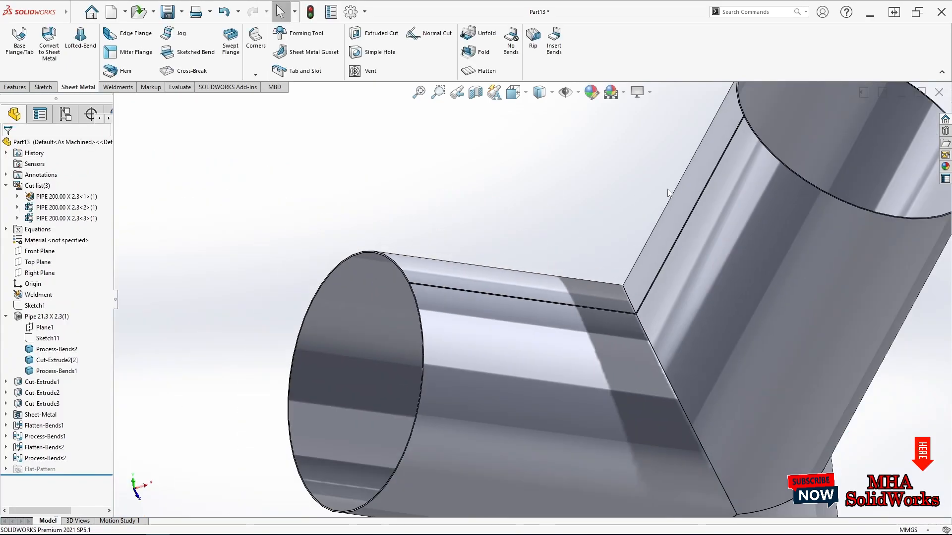
{"action": "left_click", "coordinate": [553, 43]}
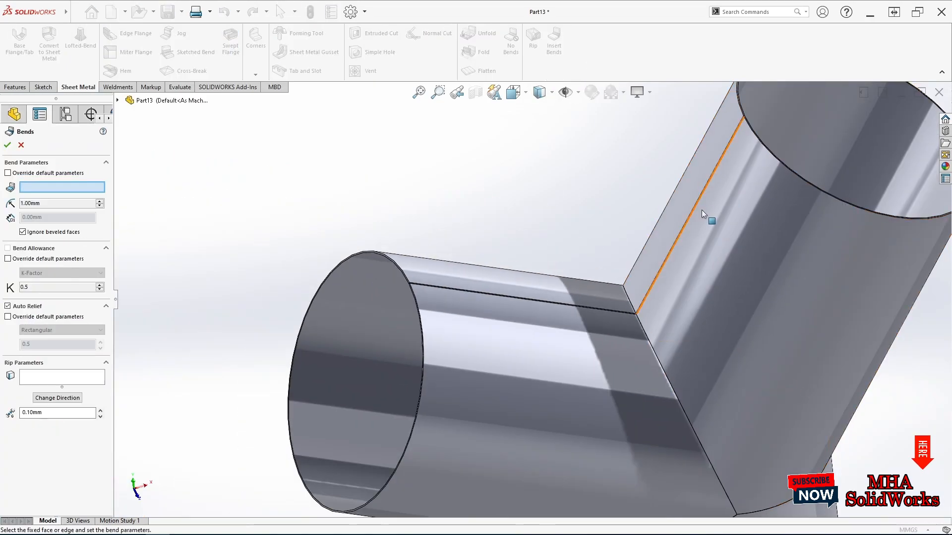
{"action": "scroll", "coordinate": [702, 208], "scroll_direction": "down", "scroll_amount": 4}
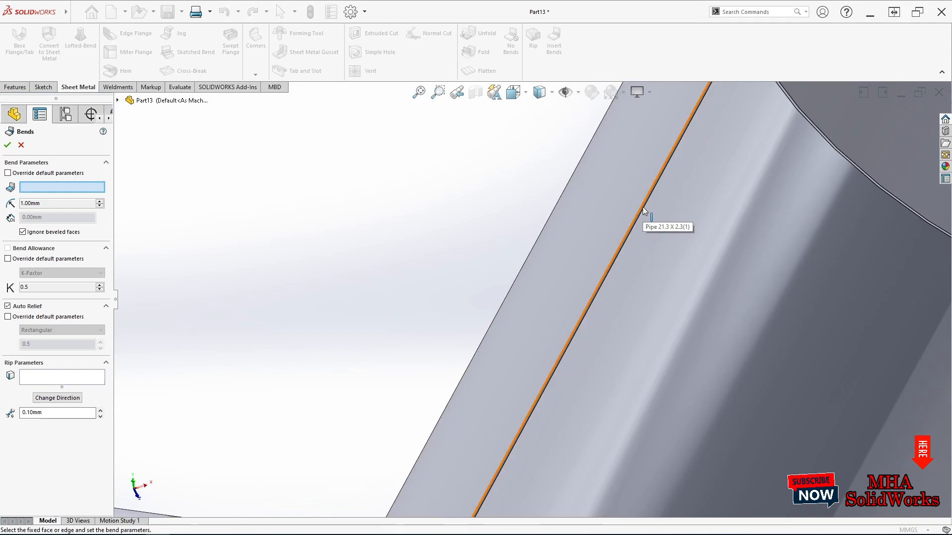
{"action": "left_click", "coordinate": [642, 208]}
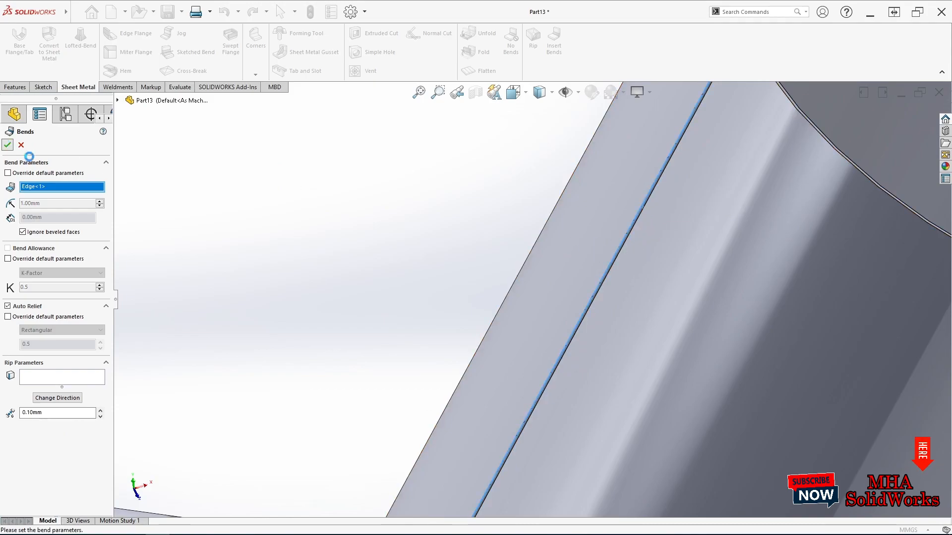
- Flatten the vertical pipe, examine its flat pattern face-on, and return it to the folded state
{"action": "scroll", "coordinate": [401, 238], "scroll_direction": "up", "scroll_amount": 6}
{"action": "middle_click_drag", "start_coordinate": [526, 401], "coordinate": [533, 424]}
{"action": "left_click", "coordinate": [533, 424]}
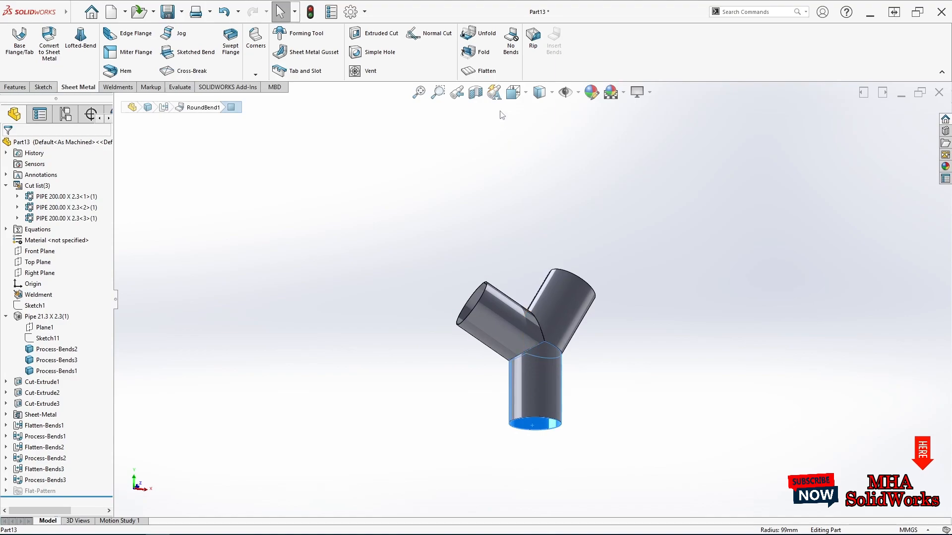
{"action": "left_click", "coordinate": [479, 71]}
{"action": "left_click", "coordinate": [507, 401]}
{"action": "left_click", "coordinate": [592, 372]}
{"action": "left_click", "coordinate": [836, 364]}
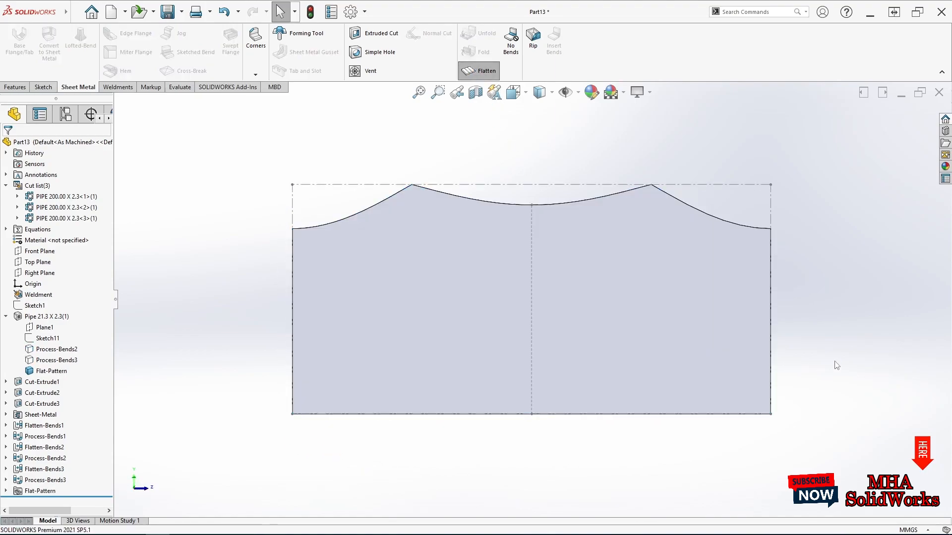
{"action": "left_click", "coordinate": [483, 71]}
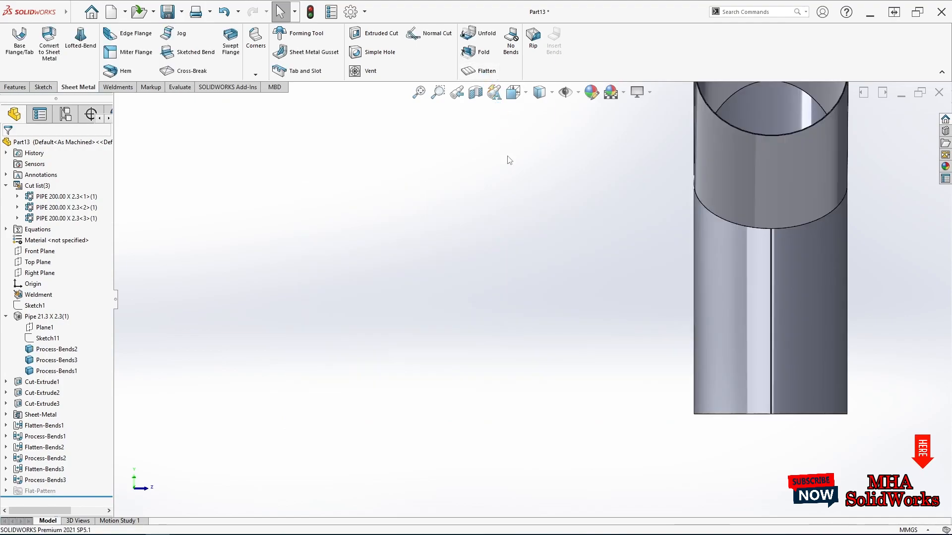
- Flatten the shallower angled branch pipe, inspect its flat pattern normal to the face, and fold it back
{"action": "scroll", "coordinate": [718, 253], "scroll_direction": "up", "scroll_amount": 3}
{"action": "middle_click_drag", "start_coordinate": [694, 260], "coordinate": [611, 283]}
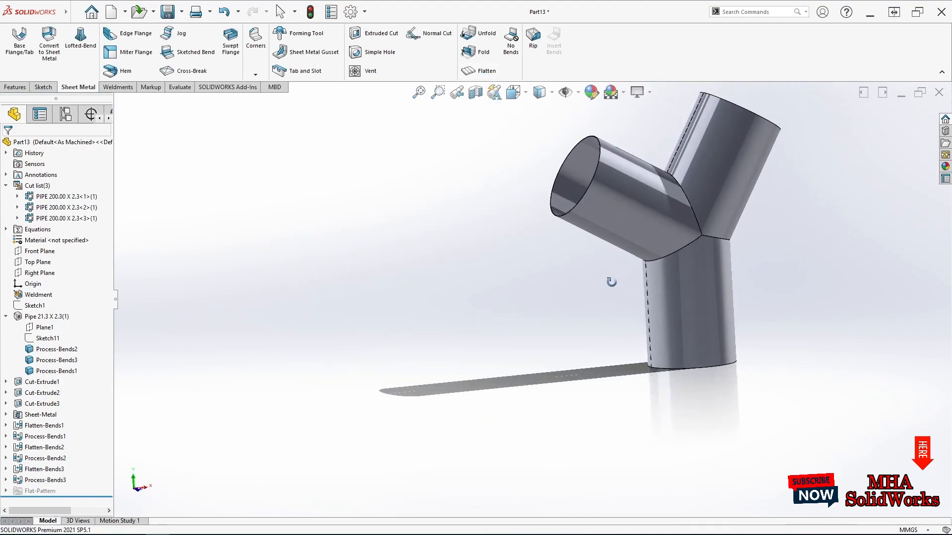
{"action": "left_click", "coordinate": [577, 175]}
{"action": "left_click", "coordinate": [479, 71]}
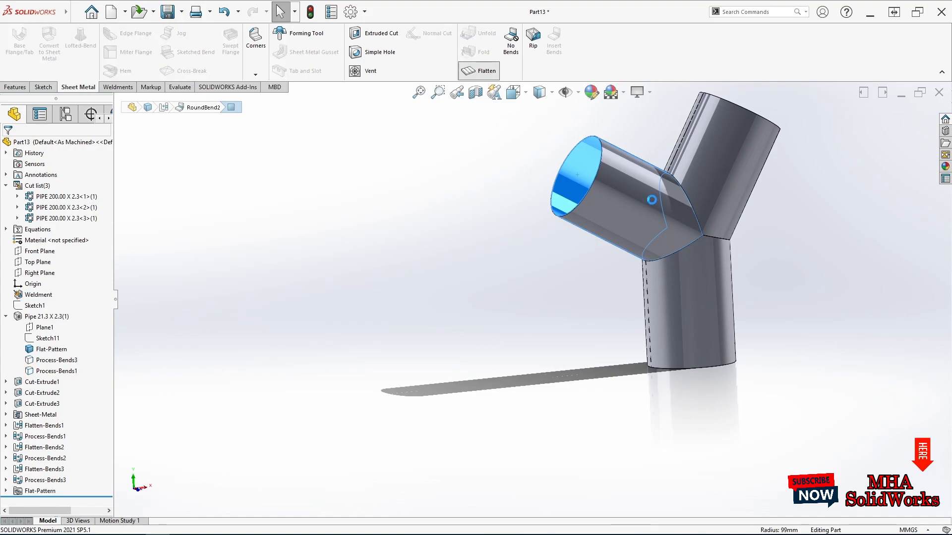
{"action": "left_click", "coordinate": [610, 160]}
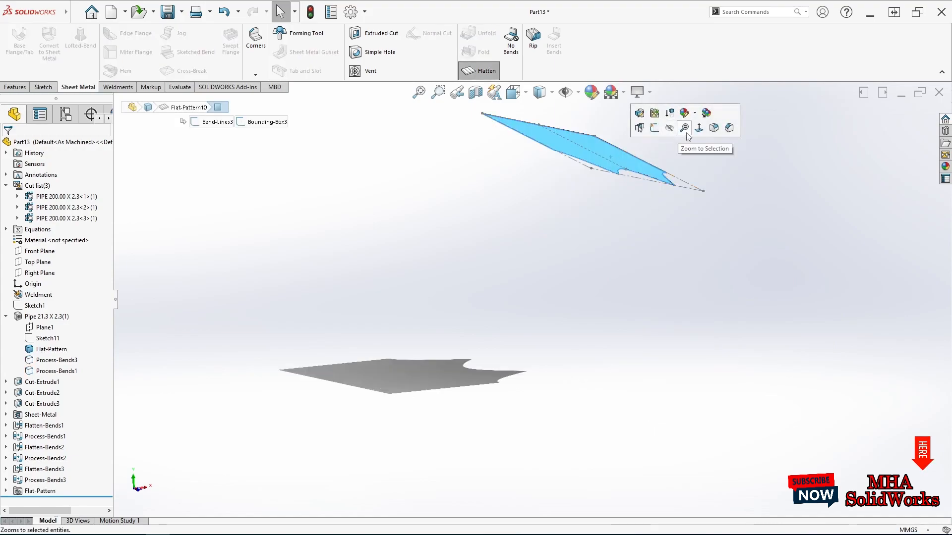
{"action": "left_click", "coordinate": [701, 127]}
{"action": "left_click", "coordinate": [713, 256]}
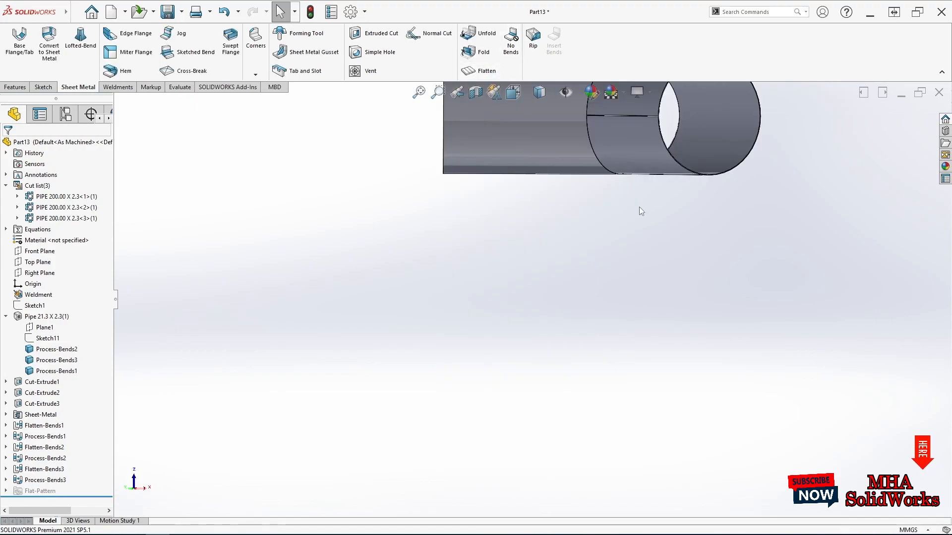
- Flatten the steeper branch pipe, view its developed shape normal to the face, and restore the folded pipe
{"action": "scroll", "coordinate": [638, 206], "scroll_direction": "up", "scroll_amount": 3}
{"action": "middle_click_drag", "start_coordinate": [643, 203], "coordinate": [616, 140]}
{"action": "middle_click_drag", "start_coordinate": [555, 198], "coordinate": [615, 226]}
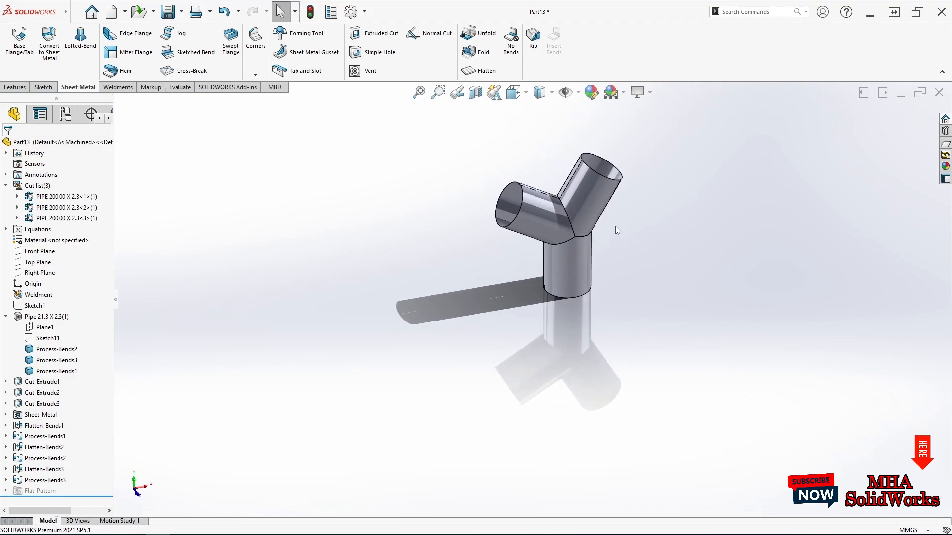
{"action": "left_click", "coordinate": [603, 168]}
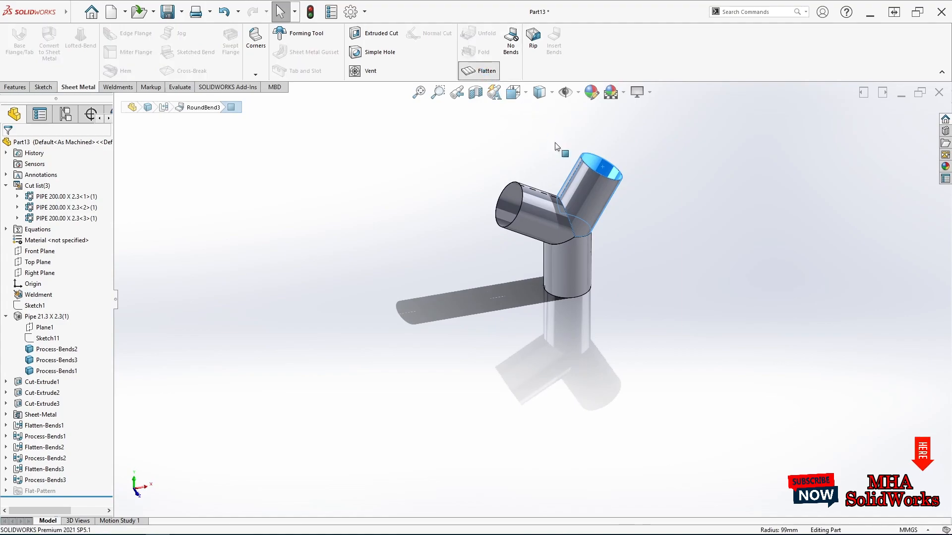
{"action": "left_click", "coordinate": [546, 162]}
{"action": "left_click", "coordinate": [635, 133]}
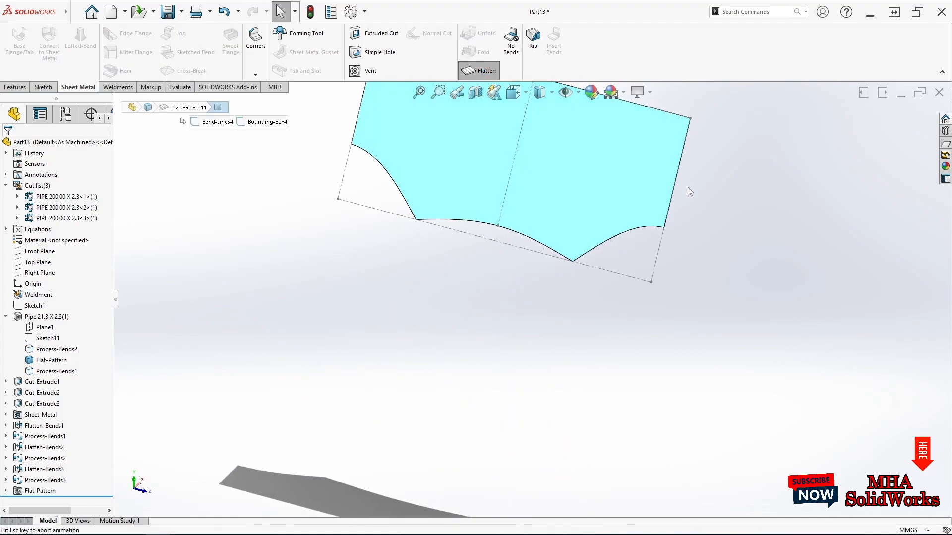
{"action": "left_click", "coordinate": [829, 247]}
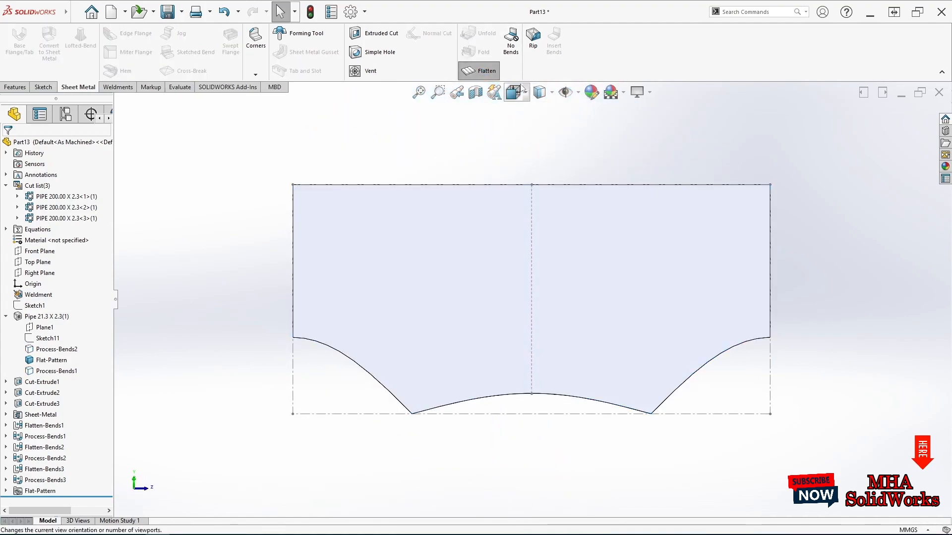
{"action": "left_click", "coordinate": [487, 74]}
- Examine the complete folded three-pipe junction in an isometric view
{"action": "scroll", "coordinate": [715, 251], "scroll_direction": "up", "scroll_amount": 7}
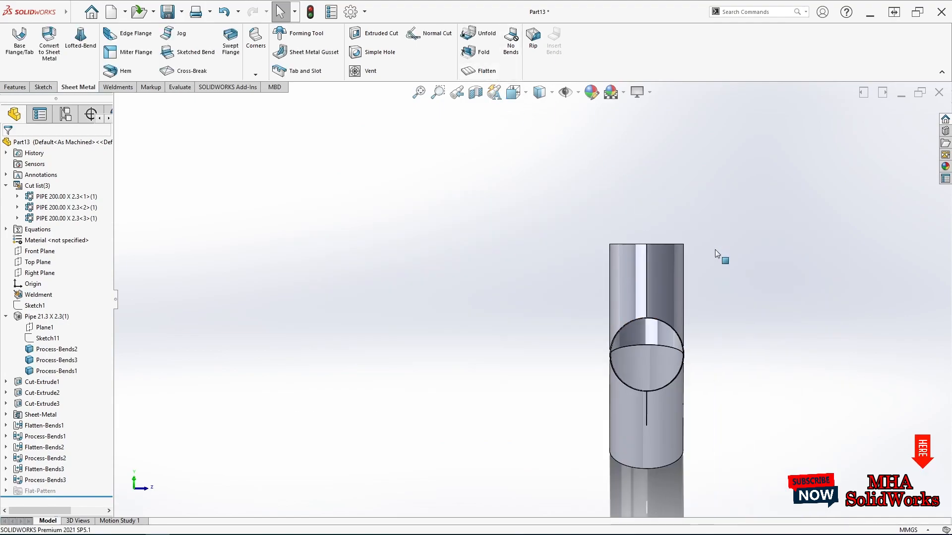
{"action": "middle_click_drag", "start_coordinate": [640, 363], "coordinate": [584, 351]}
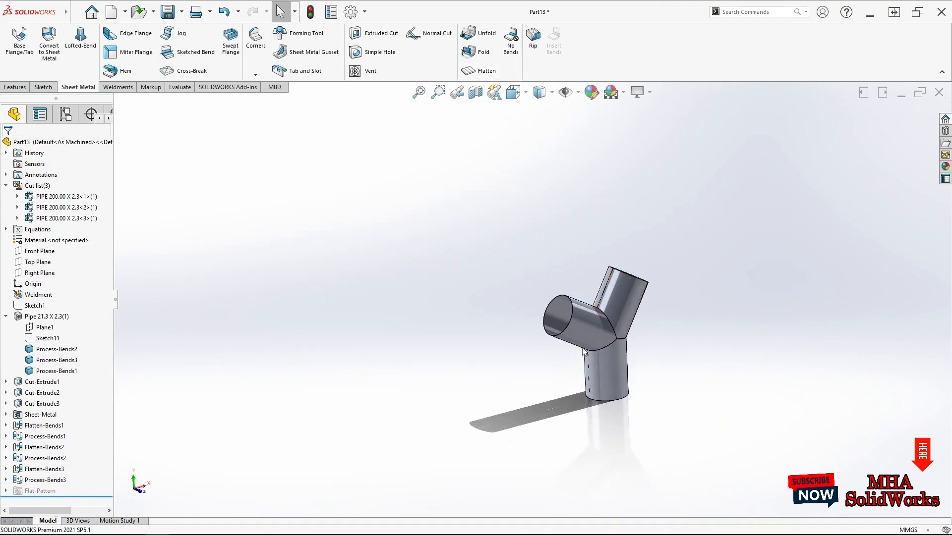
{"action": "left_click", "coordinate": [514, 92]}
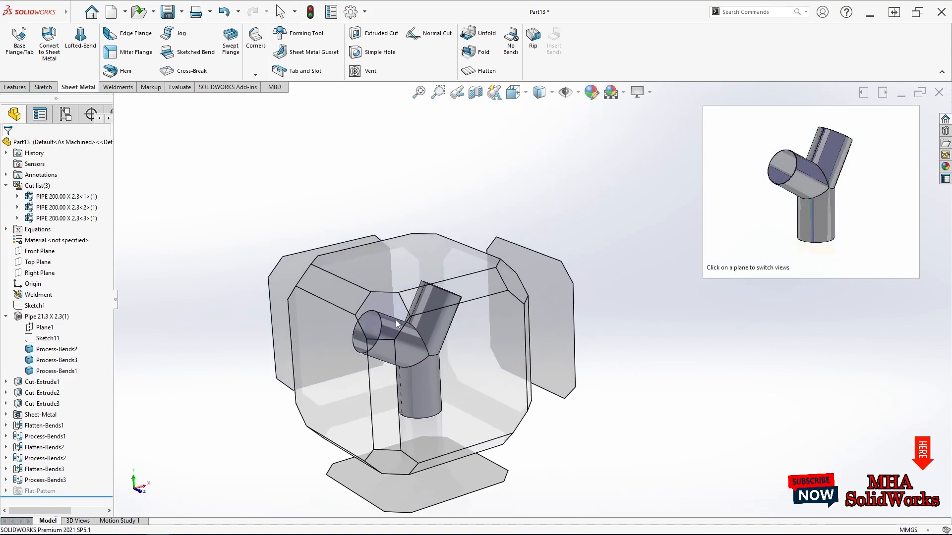
{"action": "left_click", "coordinate": [397, 323]}
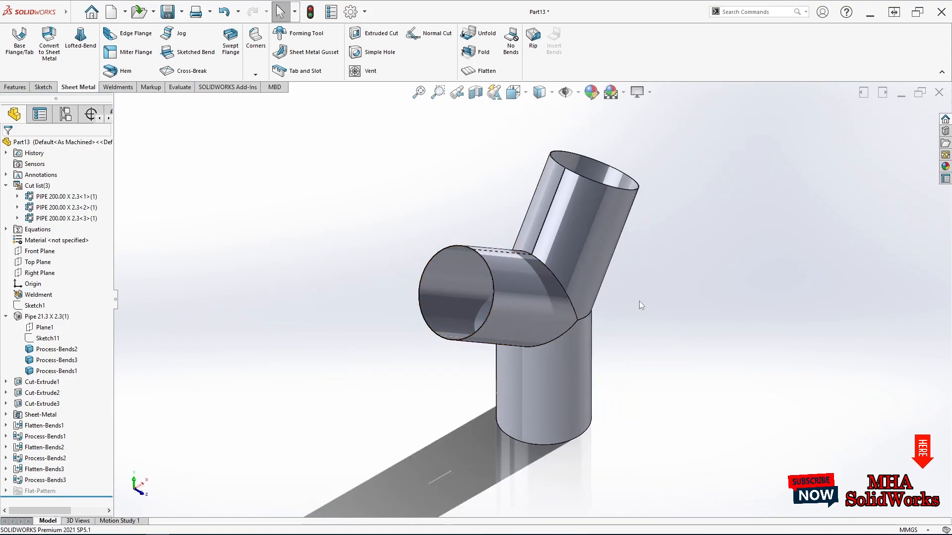